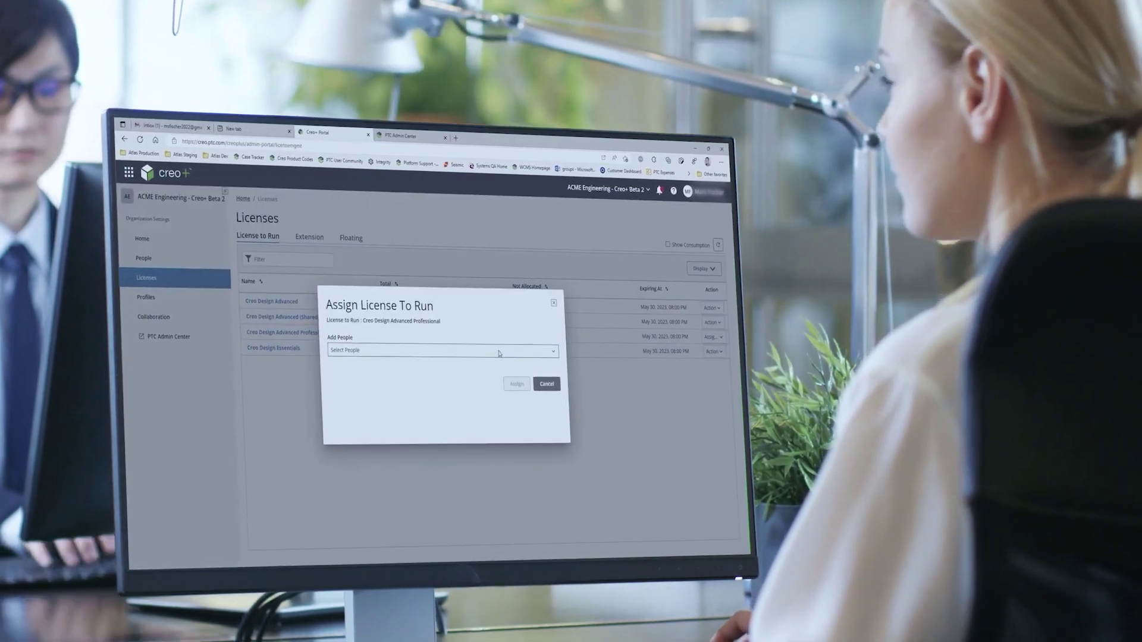
Assign the Creo Design Advanced Professional license to the chosen person via Add People
left_click(499, 351)
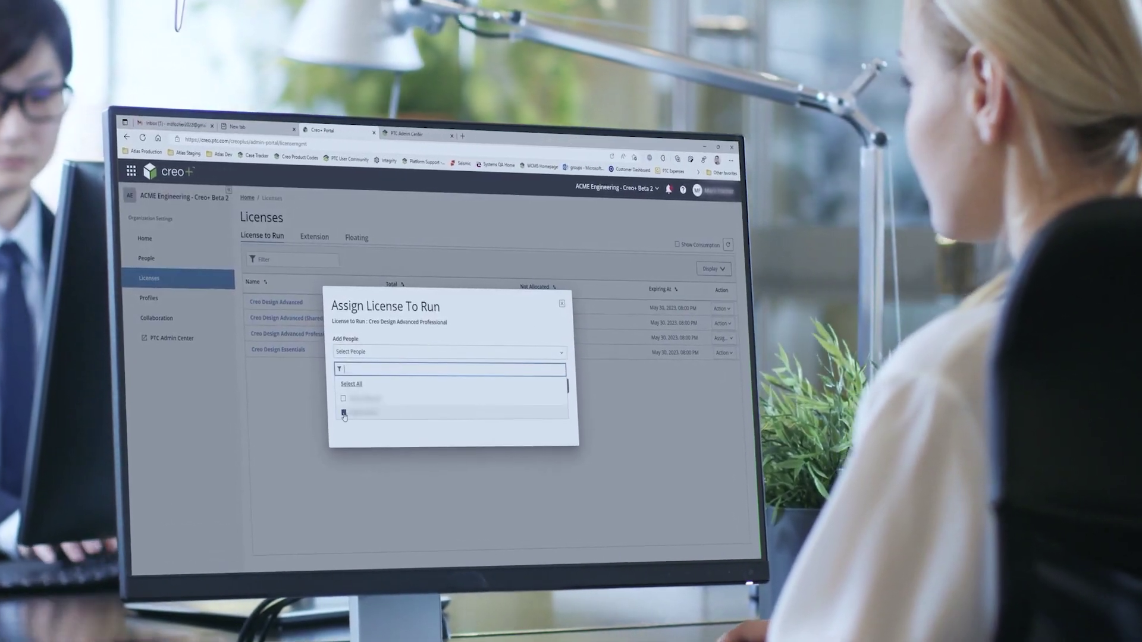
left_click(380, 386)
left_click(525, 388)
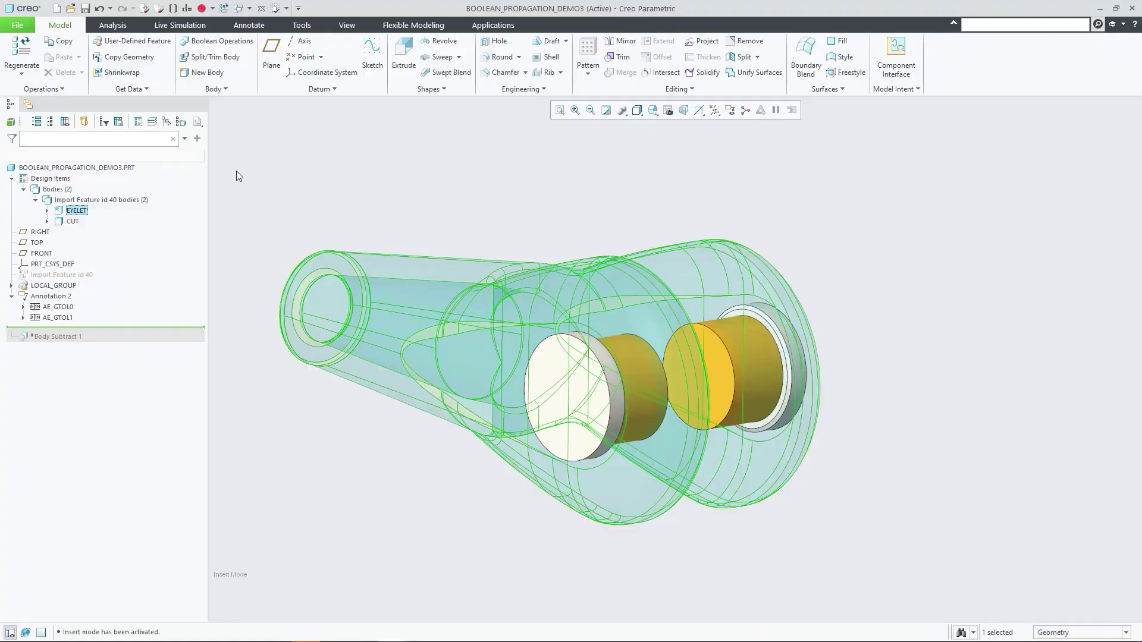
Select the CUT and EYELET bodies and roll the model past Body Subtract 1 to cut the holes
left_click(71, 223)
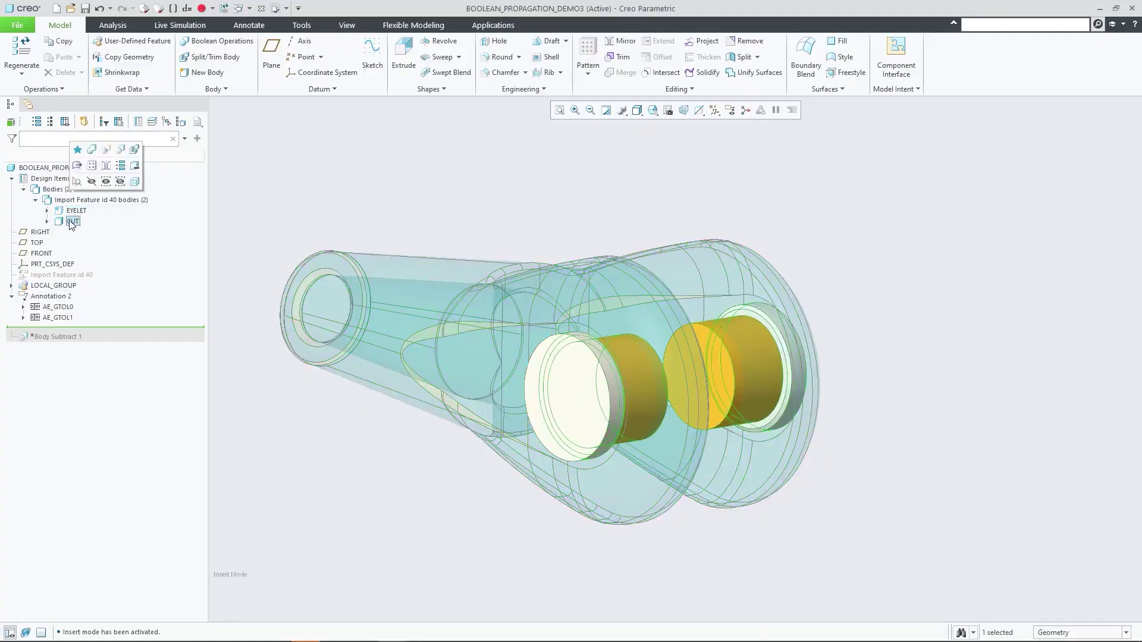
left_click(292, 135)
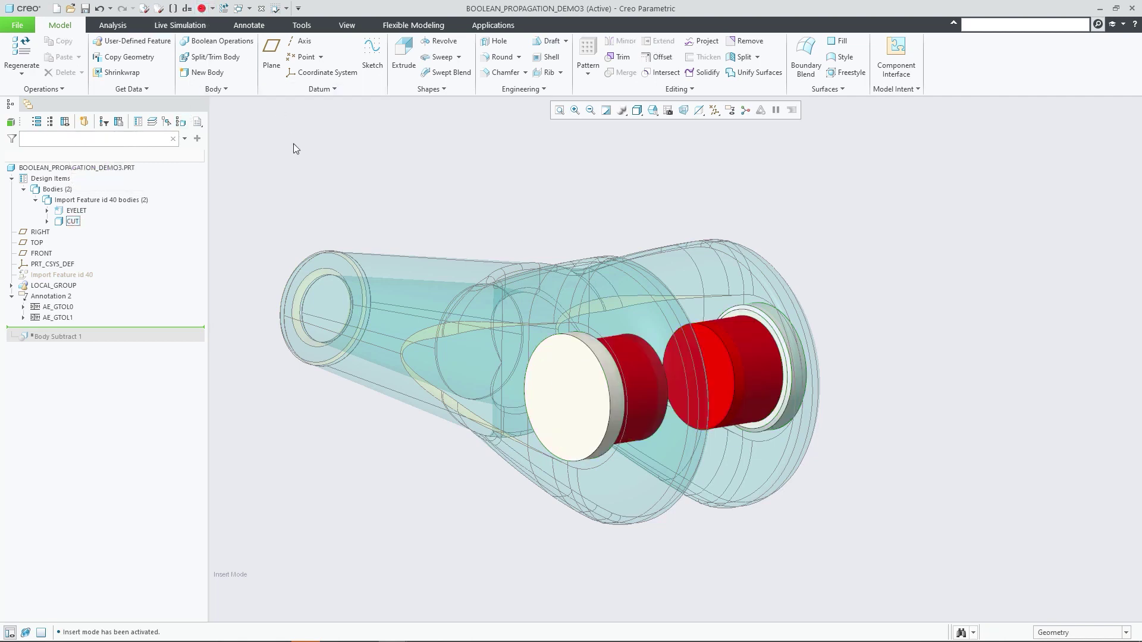
left_click(77, 211)
left_click_drag(96, 332, 92, 399)
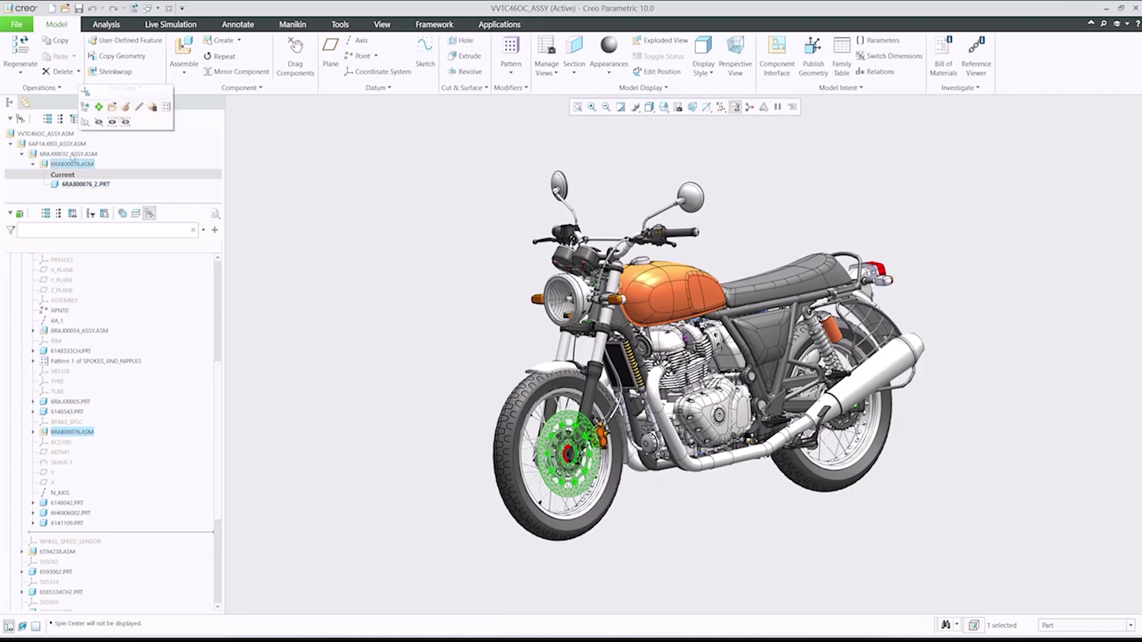
In part 6141109.PRT of the wheel subassembly, slide the raised boss to 7.60 along its axis
left_click(104, 101)
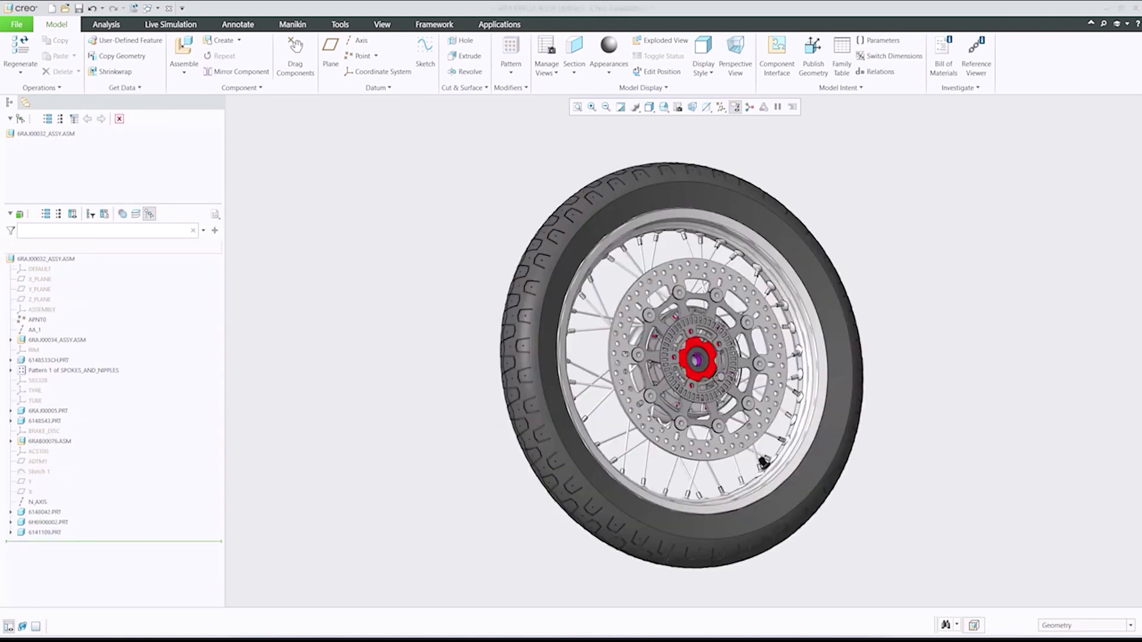
left_click(44, 533)
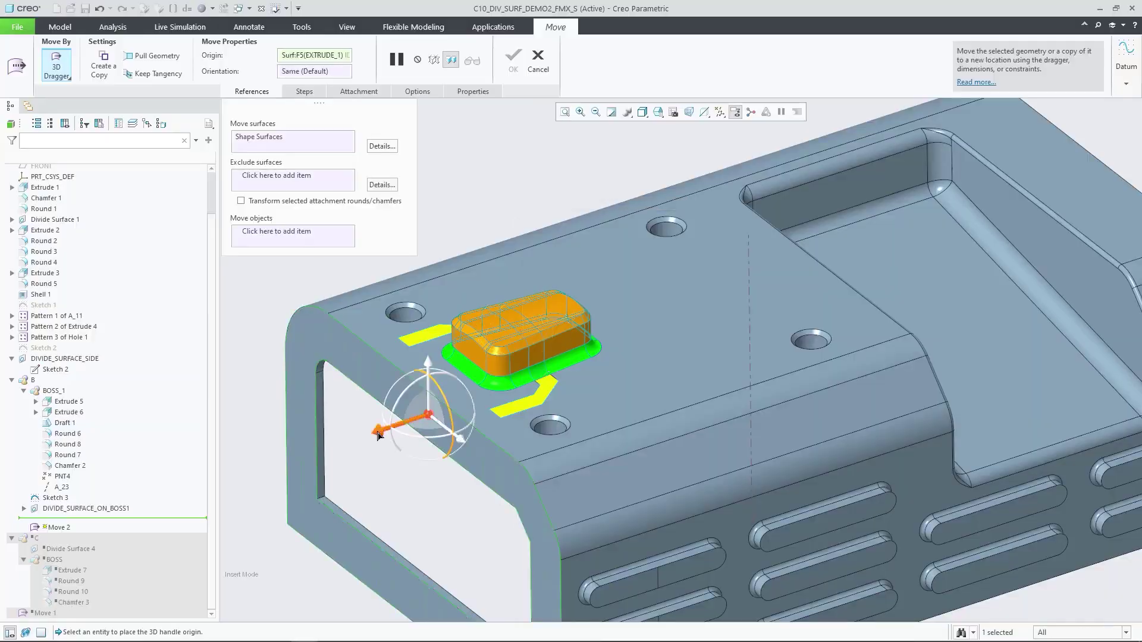
mouse_move(473, 393)
left_mouse_down()
mouse_move(431, 417)
mouse_move(473, 406)
left_mouse_up()
middle_click(399, 219)
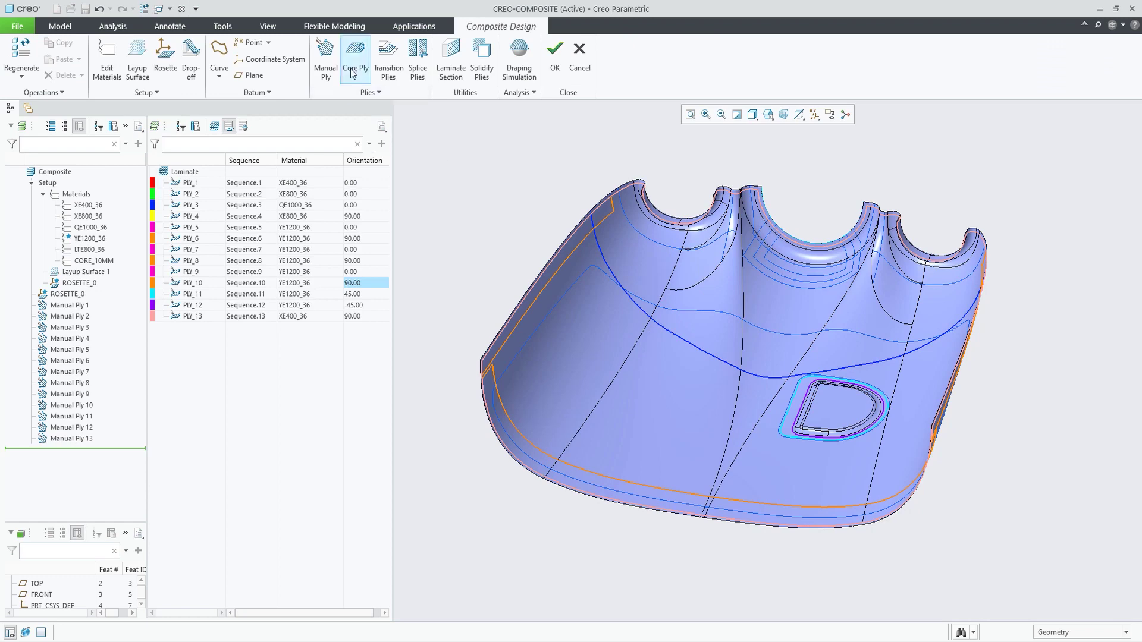
Define a core ply on the boundary chain with a second loop on the D-shaped cutout and taper
left_click(352, 74)
left_click(586, 276)
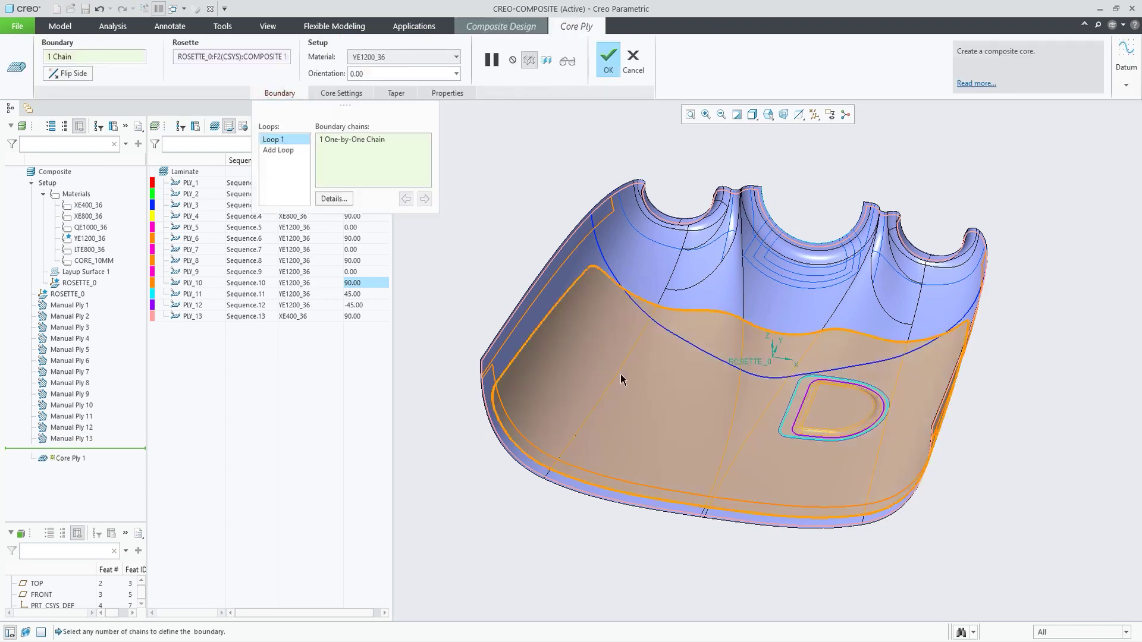
left_click(278, 150)
left_click(781, 415)
mouse_move(780, 415)
middle_mouse_down()
mouse_move(655, 335)
mouse_move(449, 135)
middle_mouse_up()
left_click(396, 93)
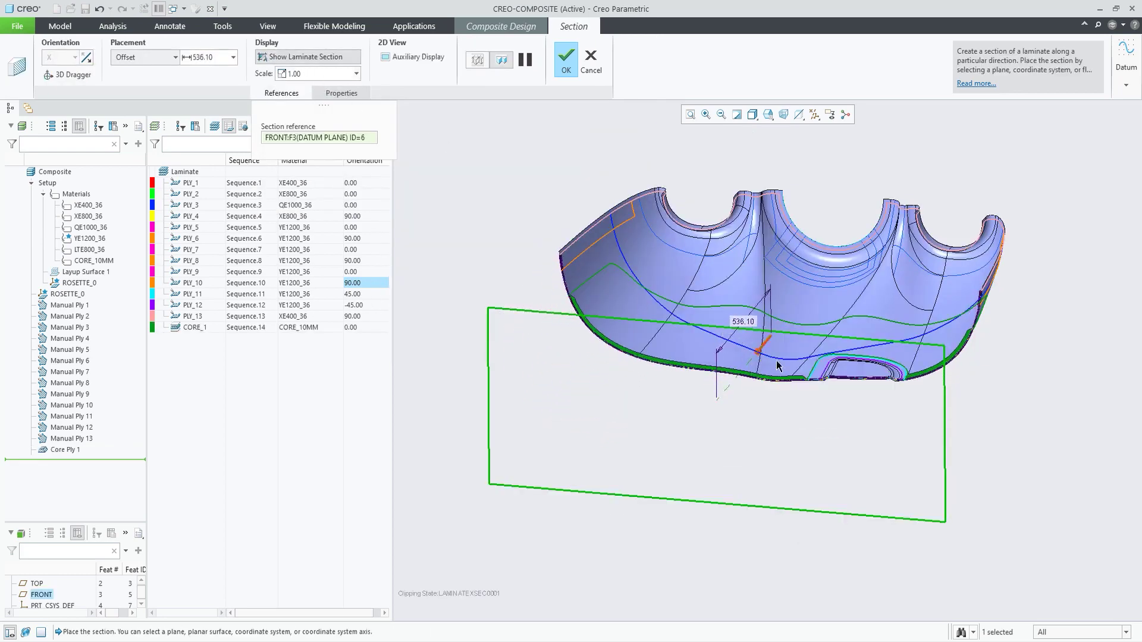
scroll(778, 366, "down", 3)
type("5")
Create a laminate section with display scale 2.00 and view it along the section
key("Return")
scroll(786, 356, "down", 3)
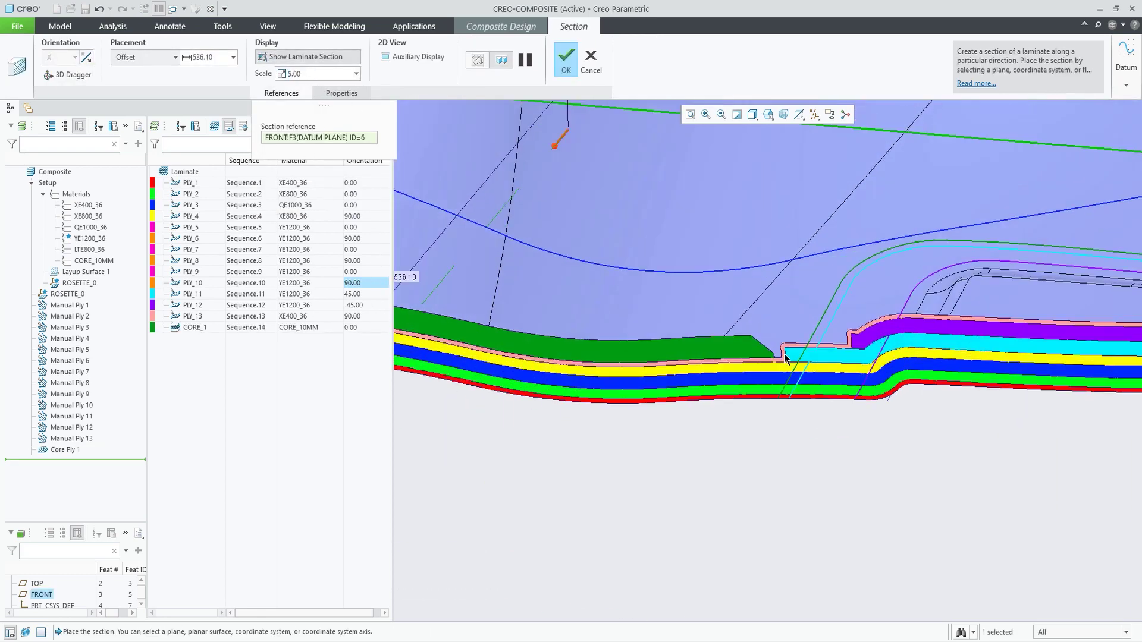
type("2")
key("Return")
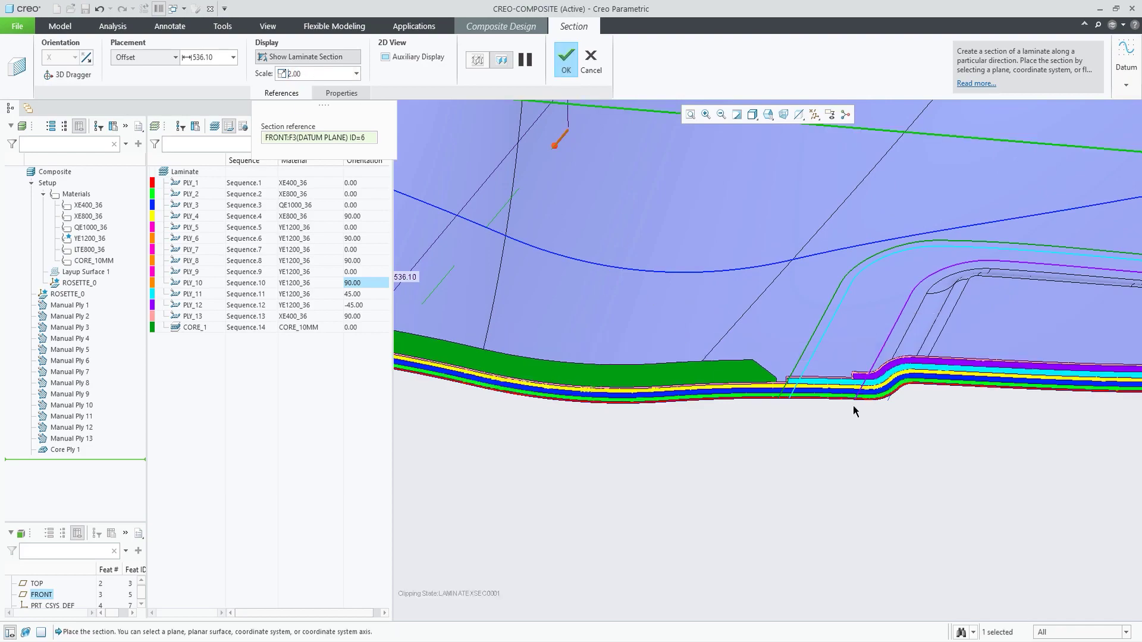
scroll(854, 411, "down", 2)
middle_click(1058, 263)
middle_click_drag(1059, 263, 881, 139)
scroll(716, 411, "down", 3)
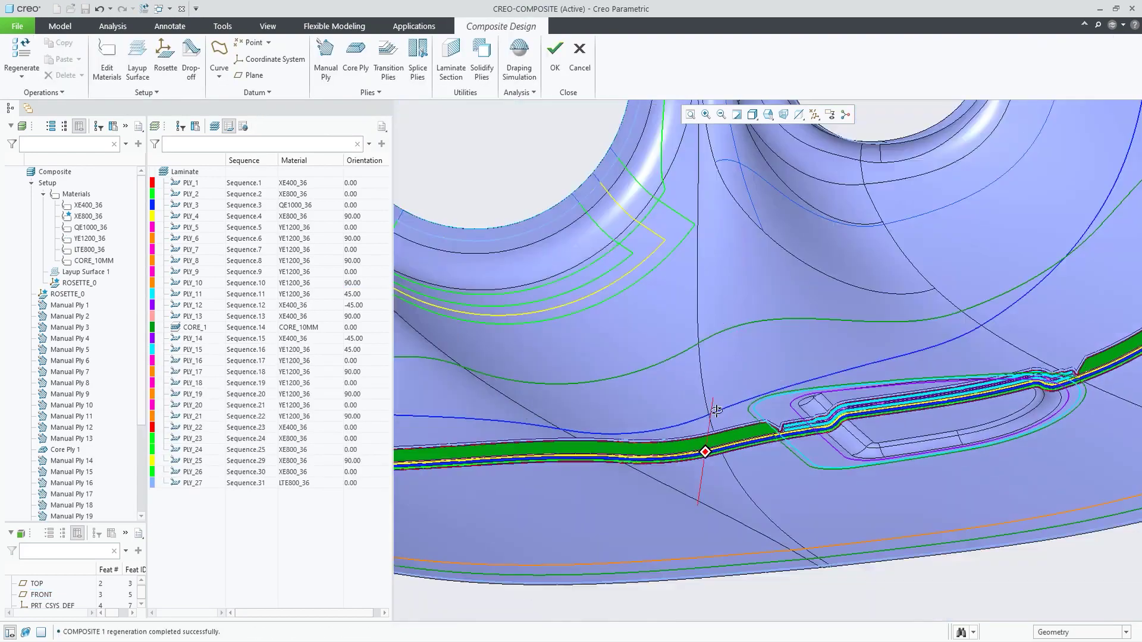
scroll(717, 411, "down", 3)
scroll(723, 402, "down", 2)
scroll(731, 393, "down", 2)
scroll(741, 380, "down", 2)
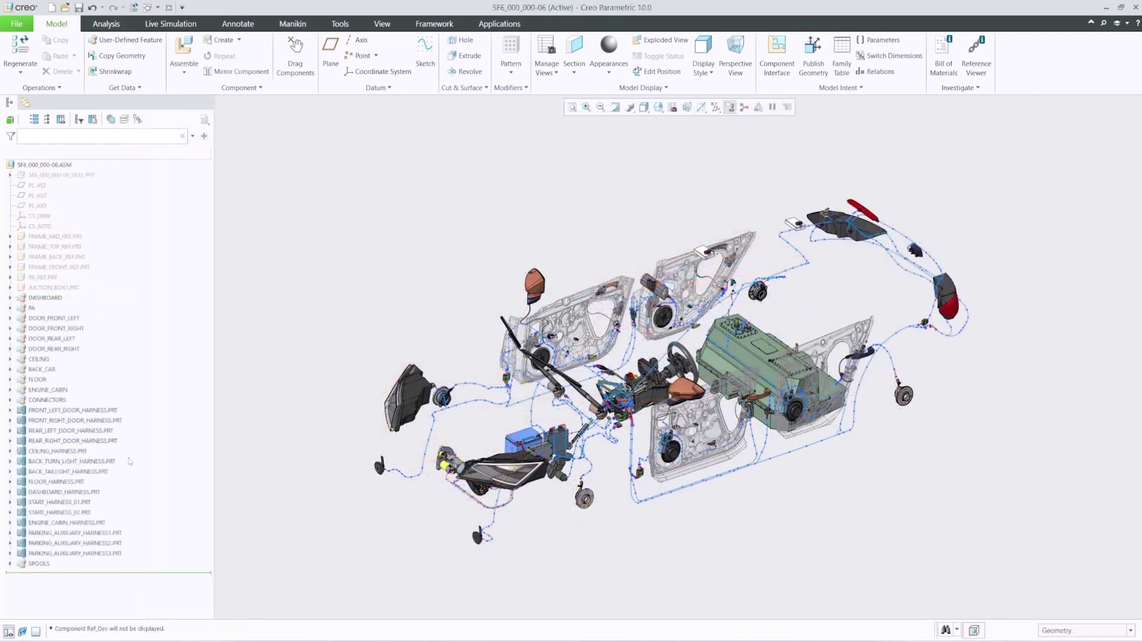
Zoom onto the JAE_14PINS connector and expand it to list wires W427 and W428
left_click(54, 184)
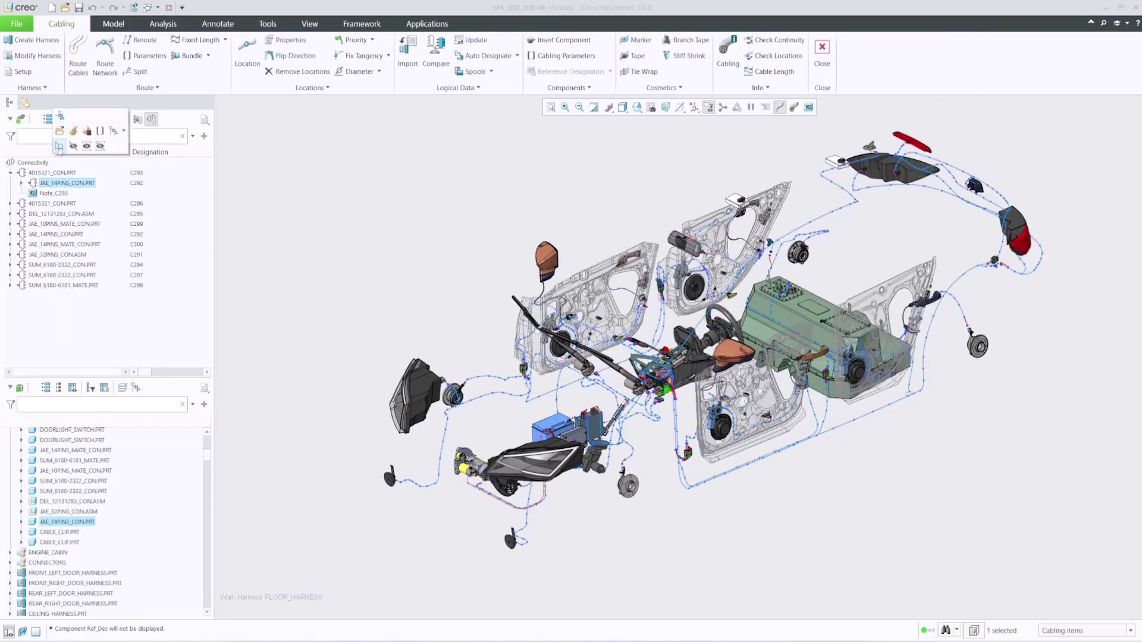
left_click(59, 146)
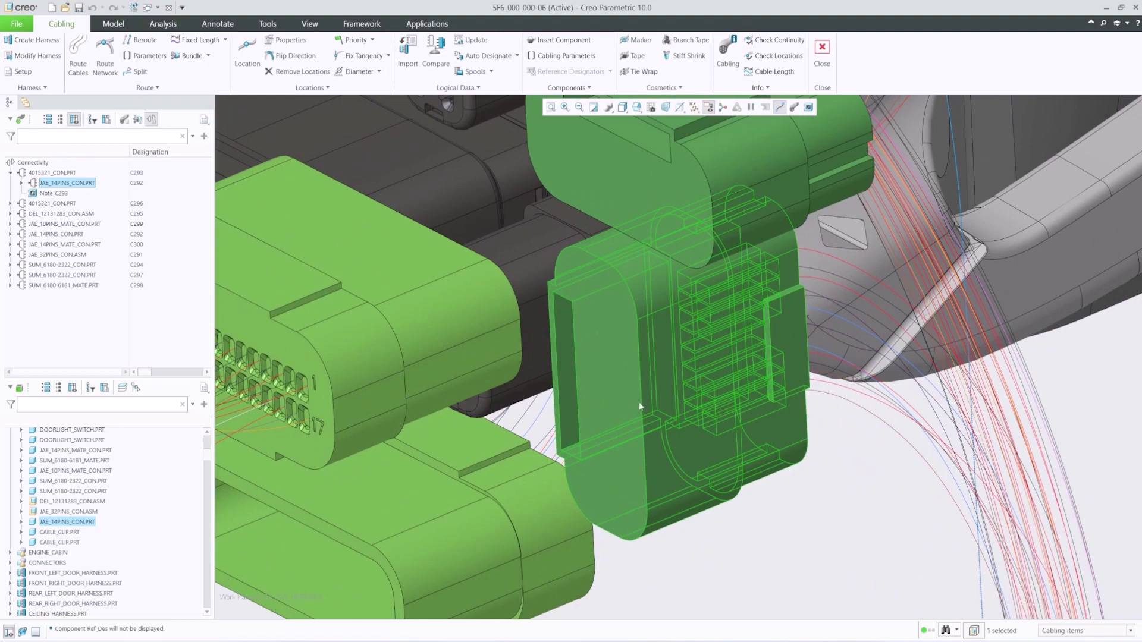
scroll(667, 415, "up", 5)
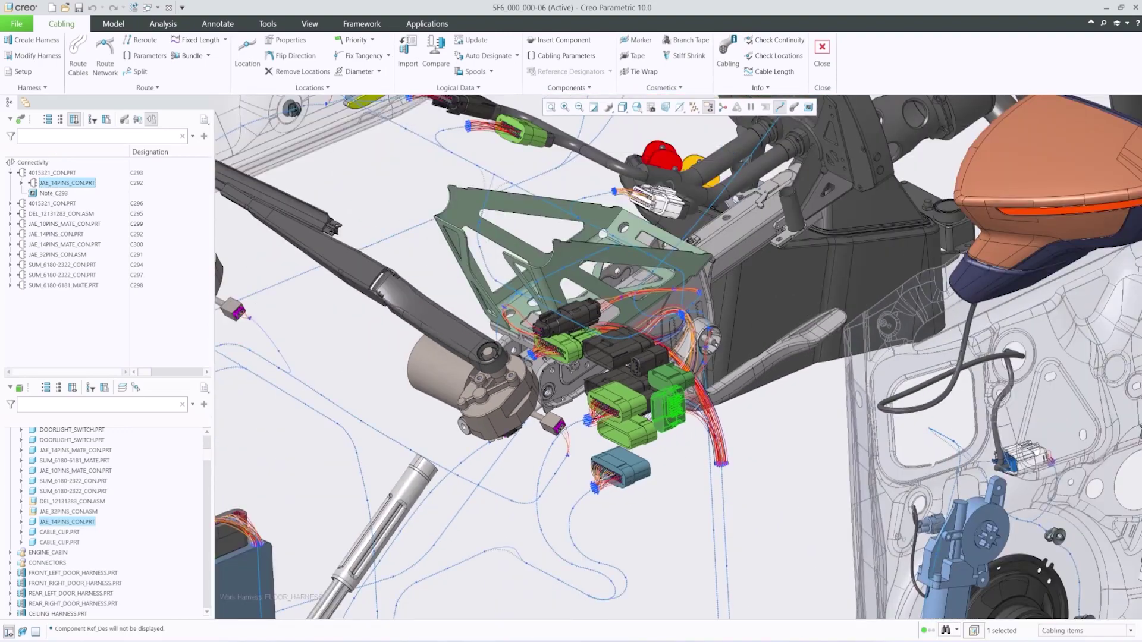
left_click(21, 184)
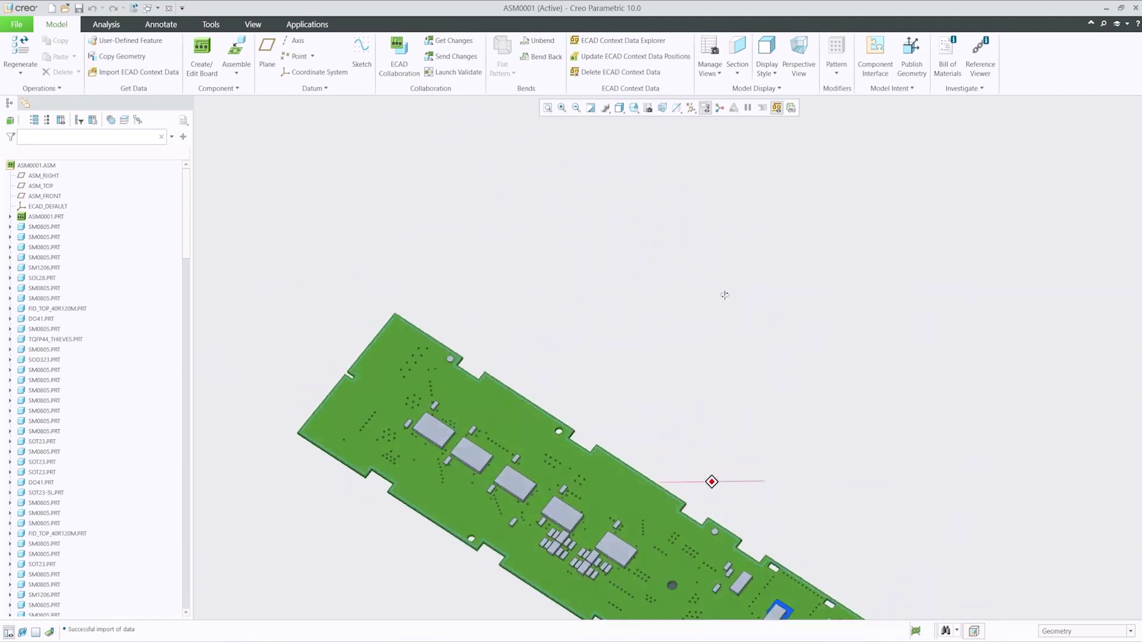
Hide all the circuit board's component parts, leaving the bare board in a 3D view
middle_click_drag(763, 315, 411, 281)
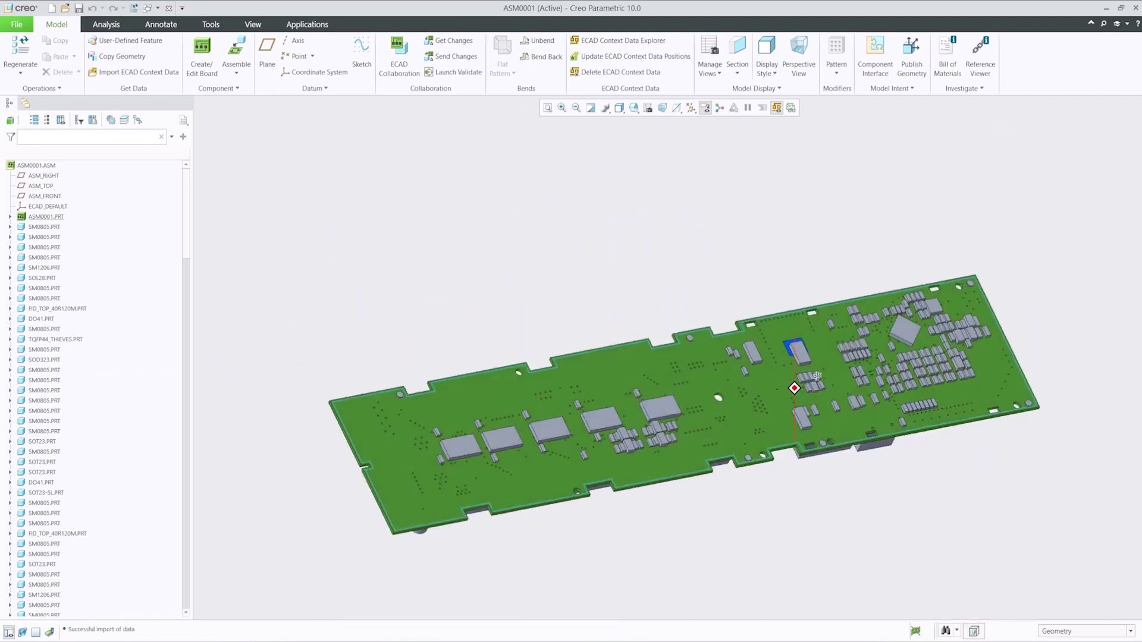
left_click(56, 227)
scroll(62, 402, "down", 10)
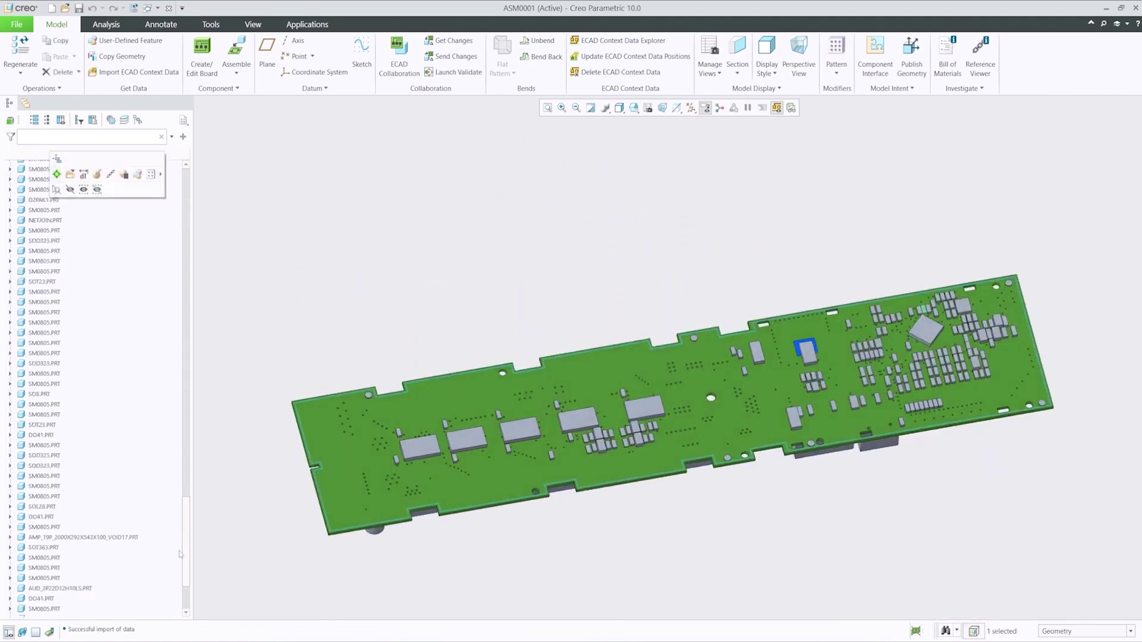
left_click(63, 583, "shift")
left_click(82, 536)
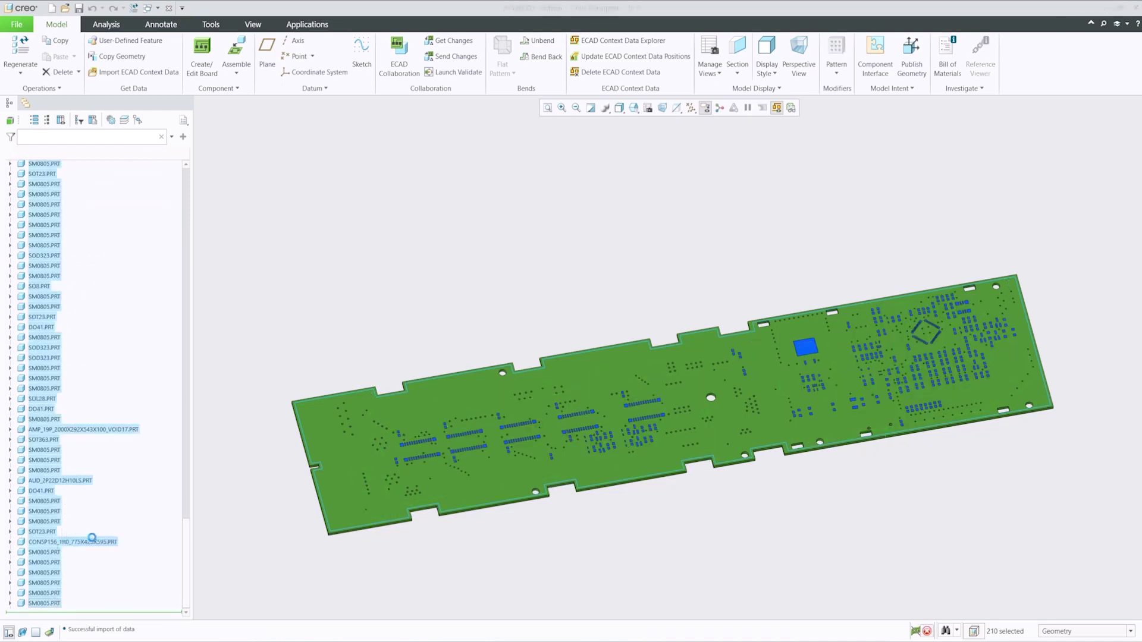
In the ECAD context data explorer, colour the 550 top-layer paste-mask pads red
left_click(625, 42)
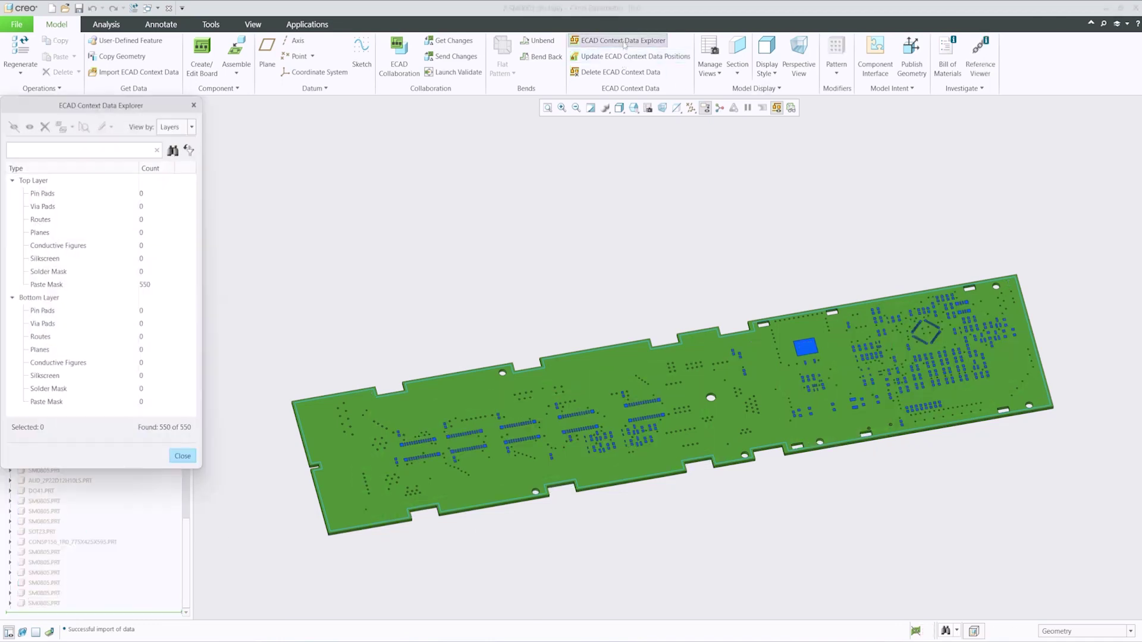
left_click_drag(132, 105, 324, 110)
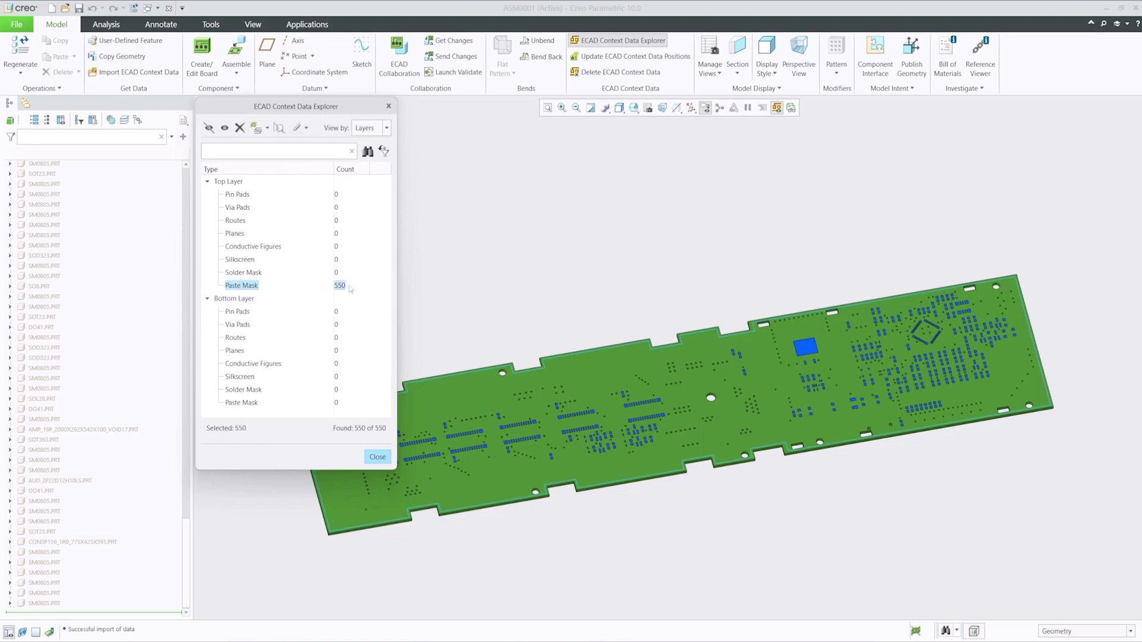
left_click(306, 129)
left_click(346, 167)
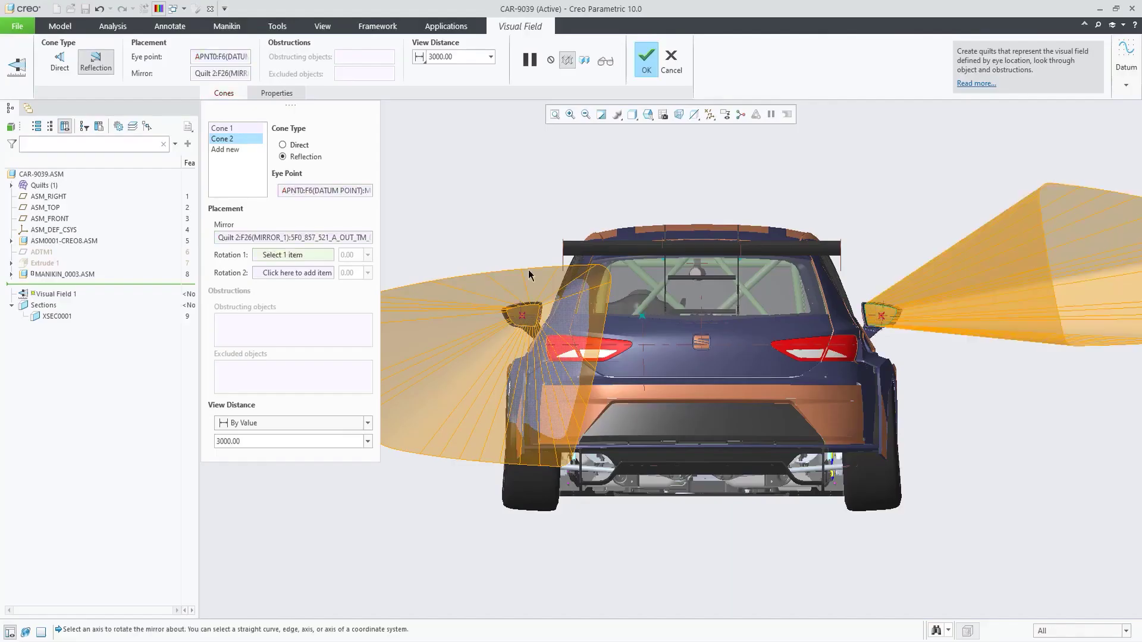
Complete Visual Field 1 with mirror rotations 12.00 and 5.00 about the two axes
left_click(865, 340)
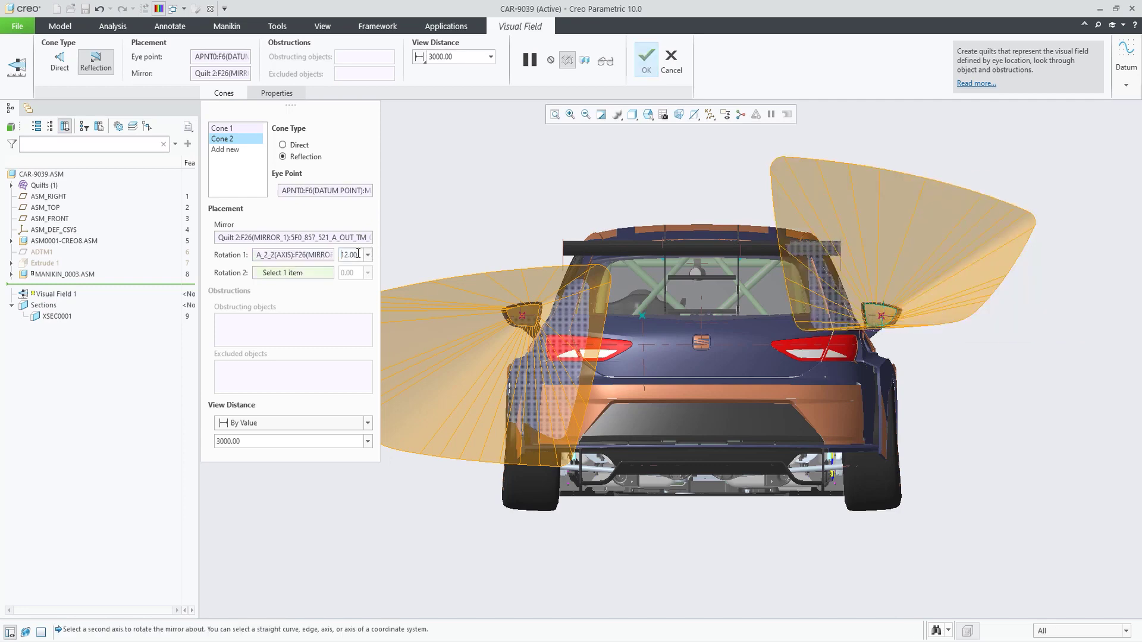
left_click(876, 322)
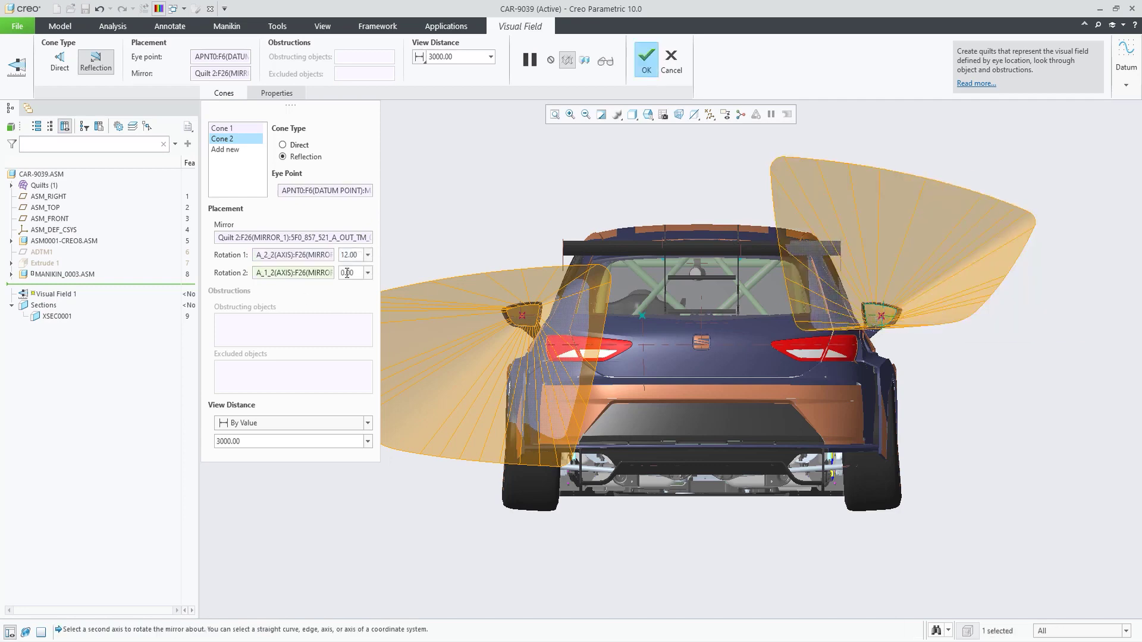
type("5")
key("Return")
middle_click_drag(642, 314, 606, 316)
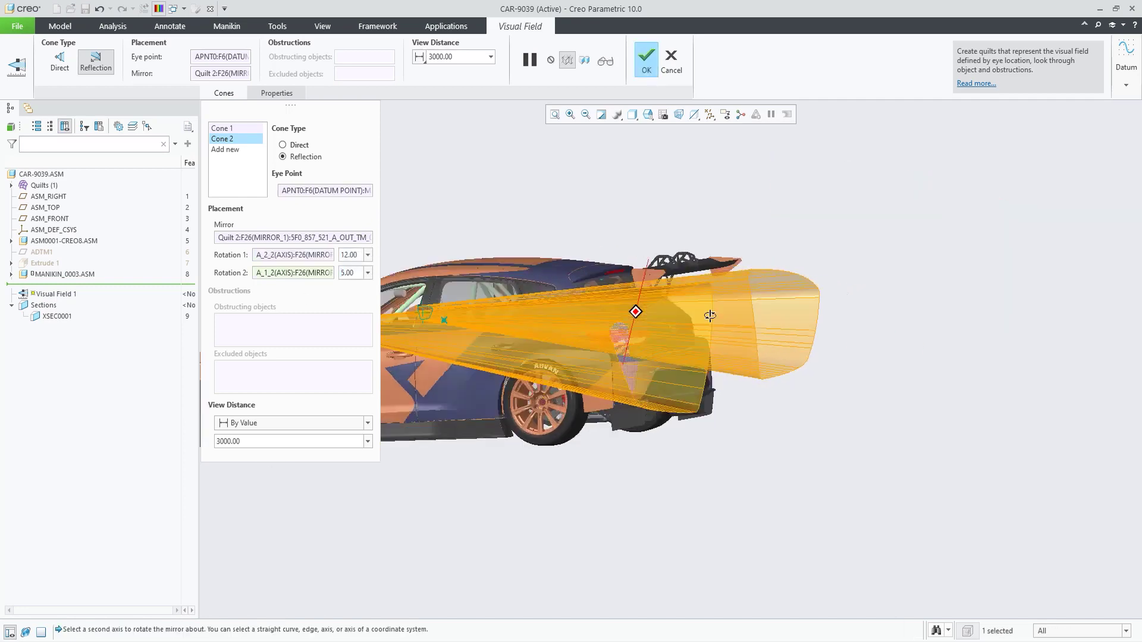
left_click(663, 115)
left_click(679, 135)
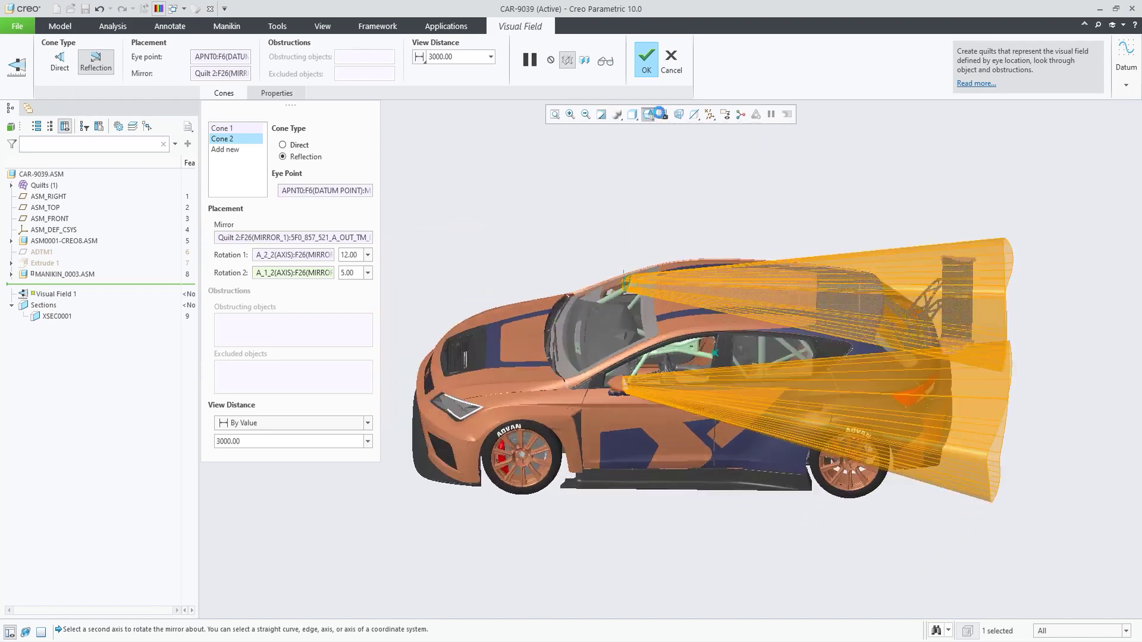
left_click(645, 60)
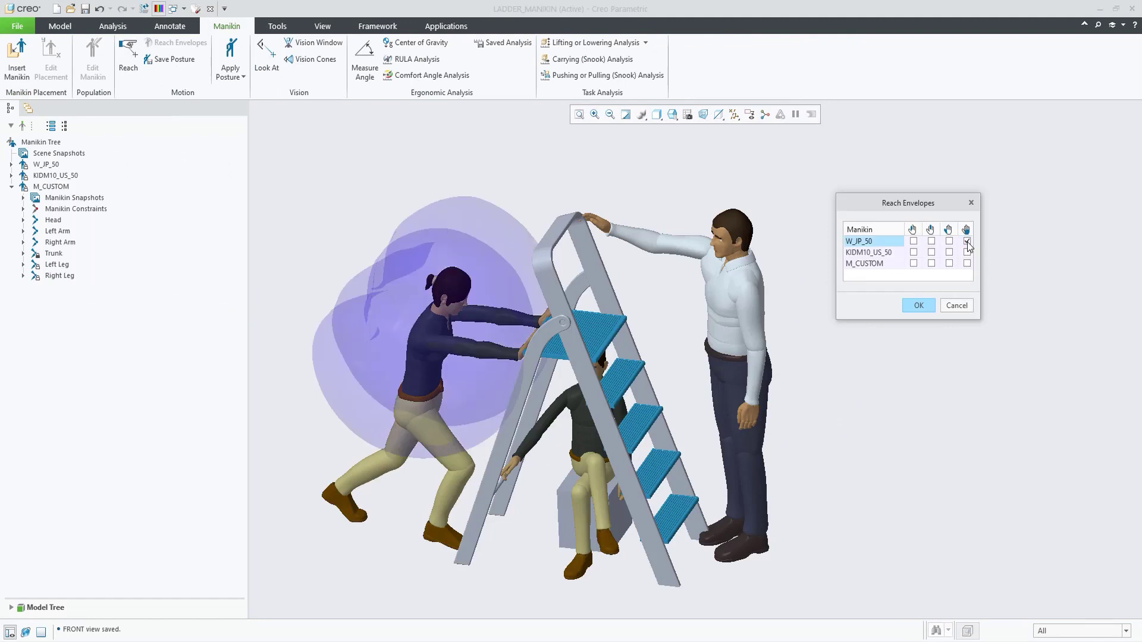
Show reach envelopes for the KIDM10_US_50 and M_CUSTOM manikins
left_click(948, 253)
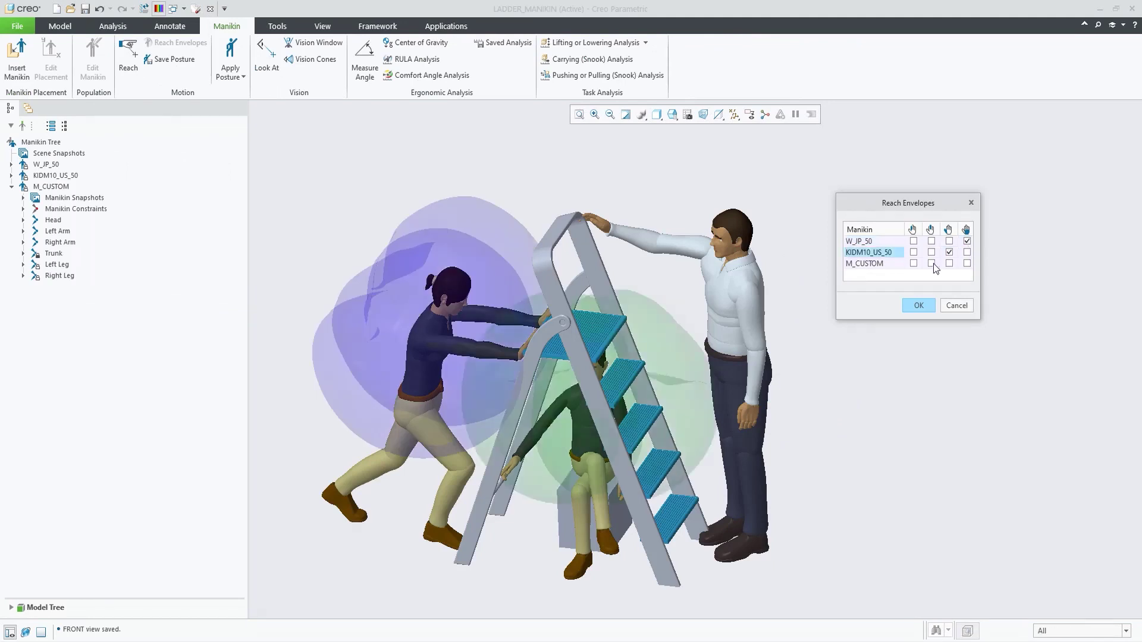
left_click(930, 263)
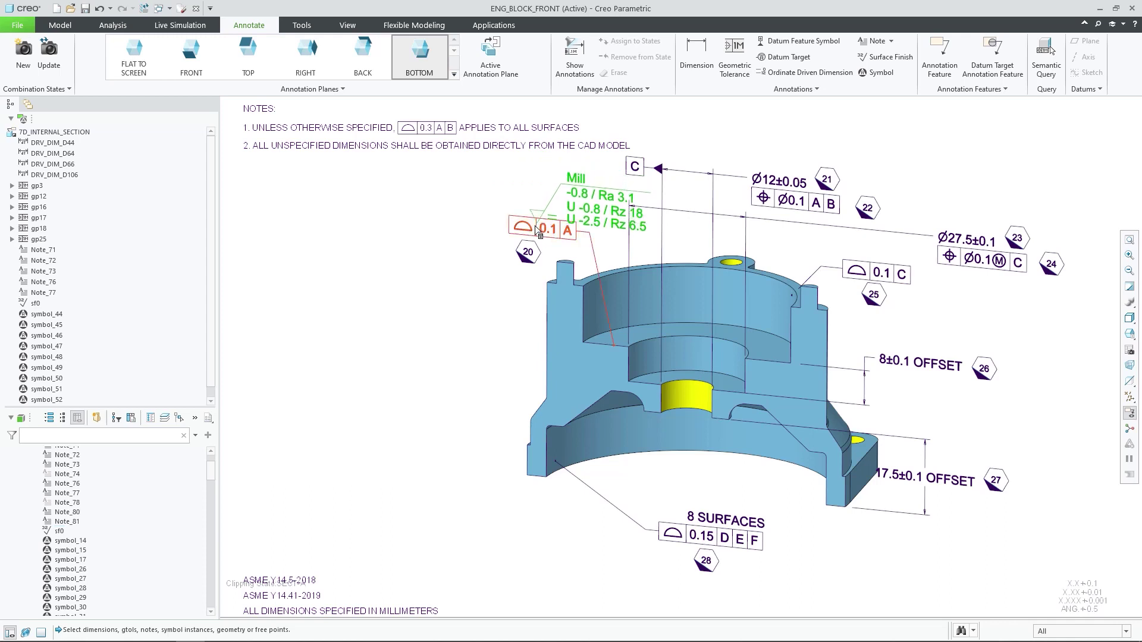
Move the Mill surface-finish note together with its datum A flatness tolerance frame to the left
mouse_move(534, 227)
left_mouse_down()
mouse_move(432, 248)
mouse_move(518, 216)
left_mouse_up()
double_click(520, 216)
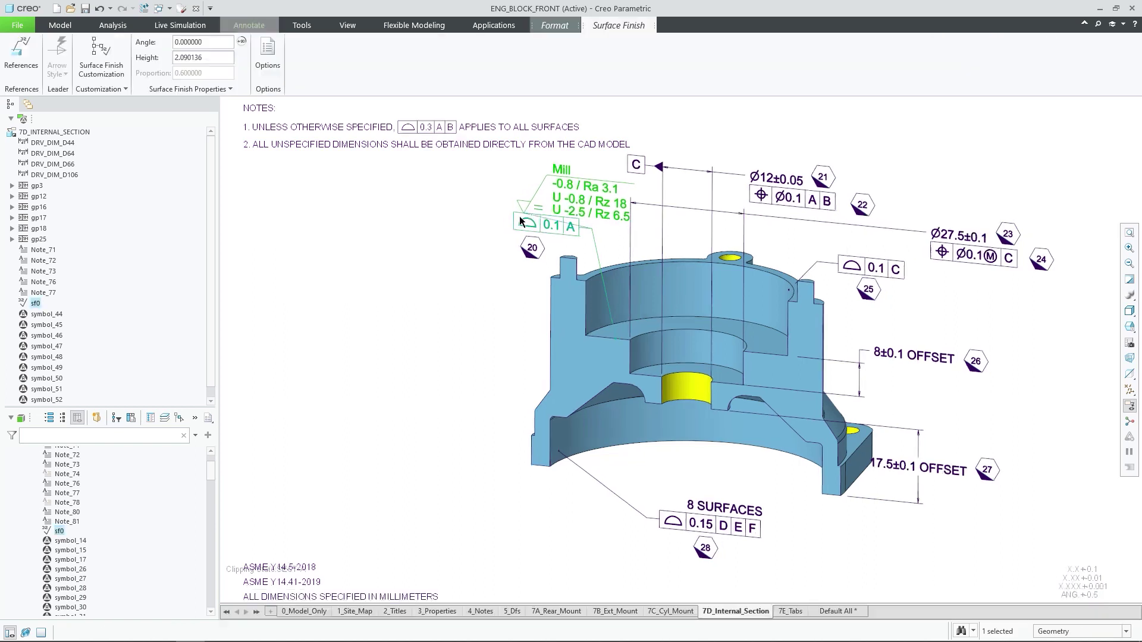
left_click(530, 230)
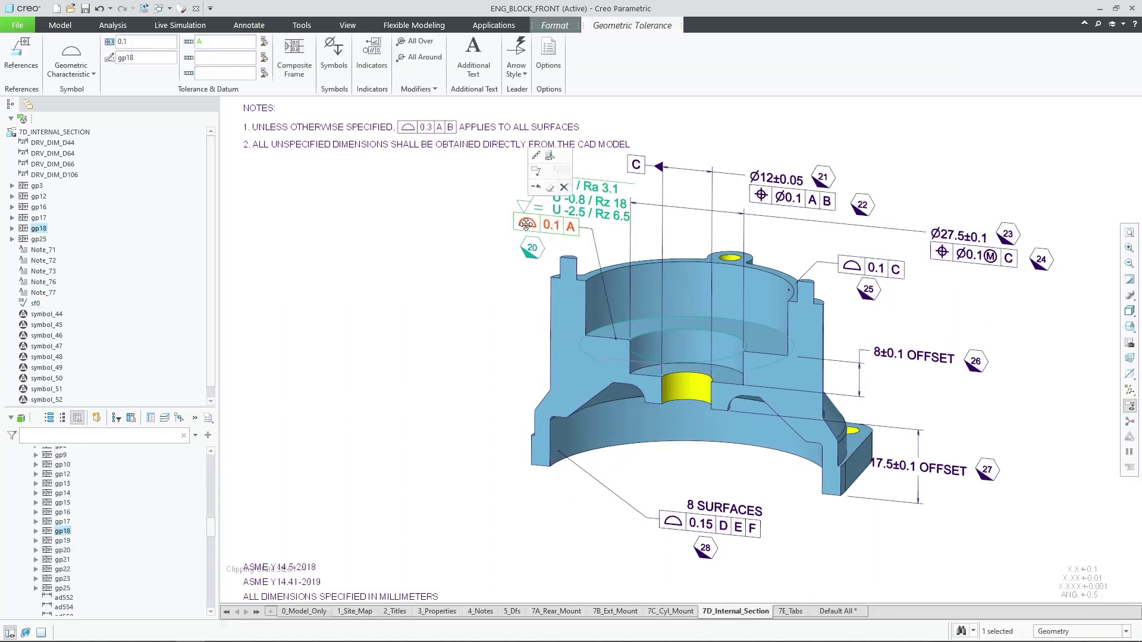
left_click_drag(530, 229, 434, 236)
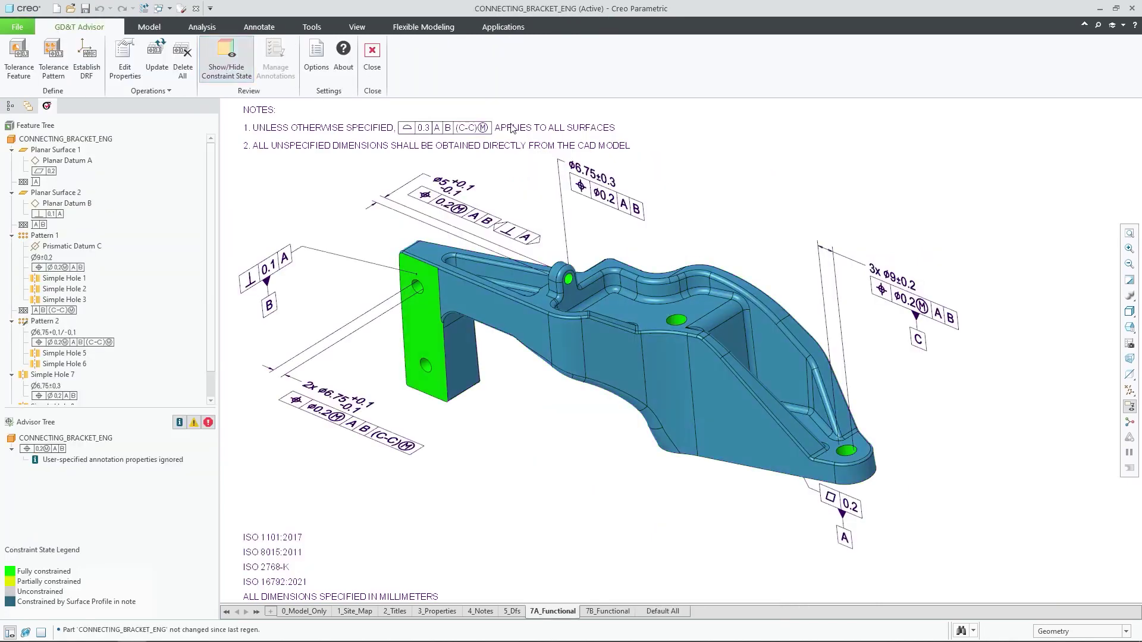
Start a new stackup on the bearing and add the gear, second bearing, crank web and shaft
left_click(605, 59)
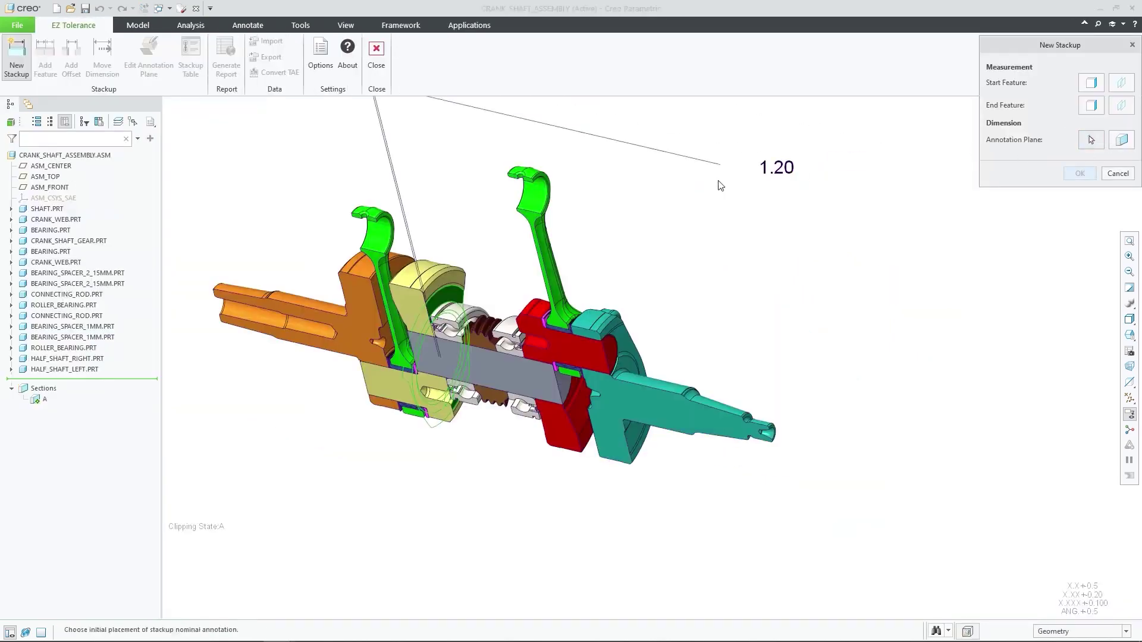
left_click(435, 223)
scroll(384, 401, "up", 3)
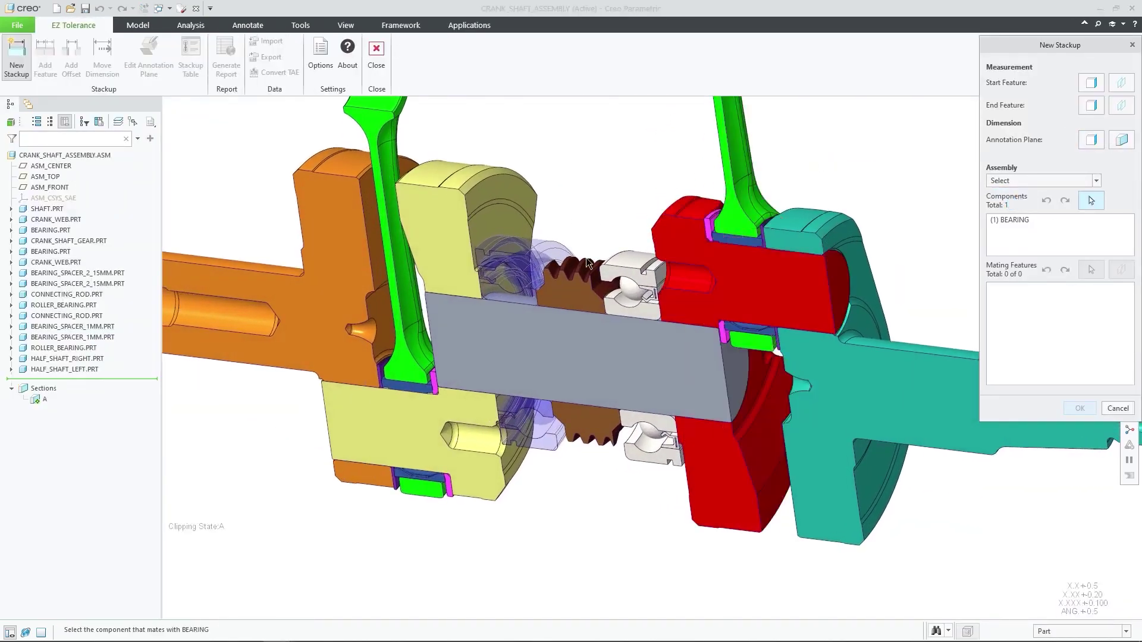
left_click(580, 288)
left_click(640, 283)
left_click(669, 304)
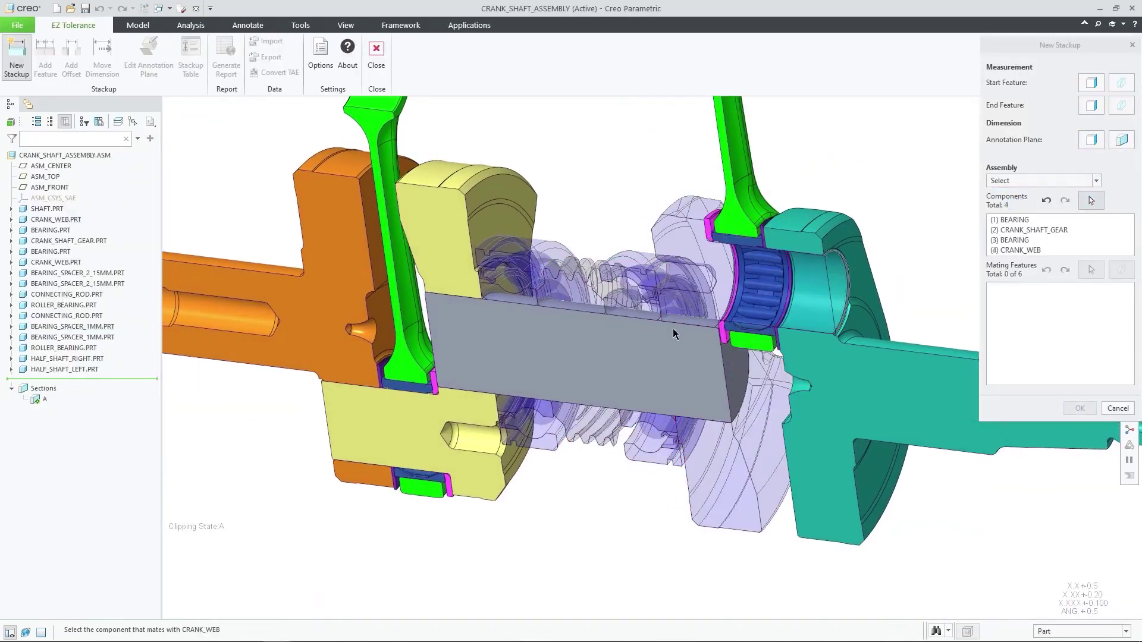
left_click(672, 349)
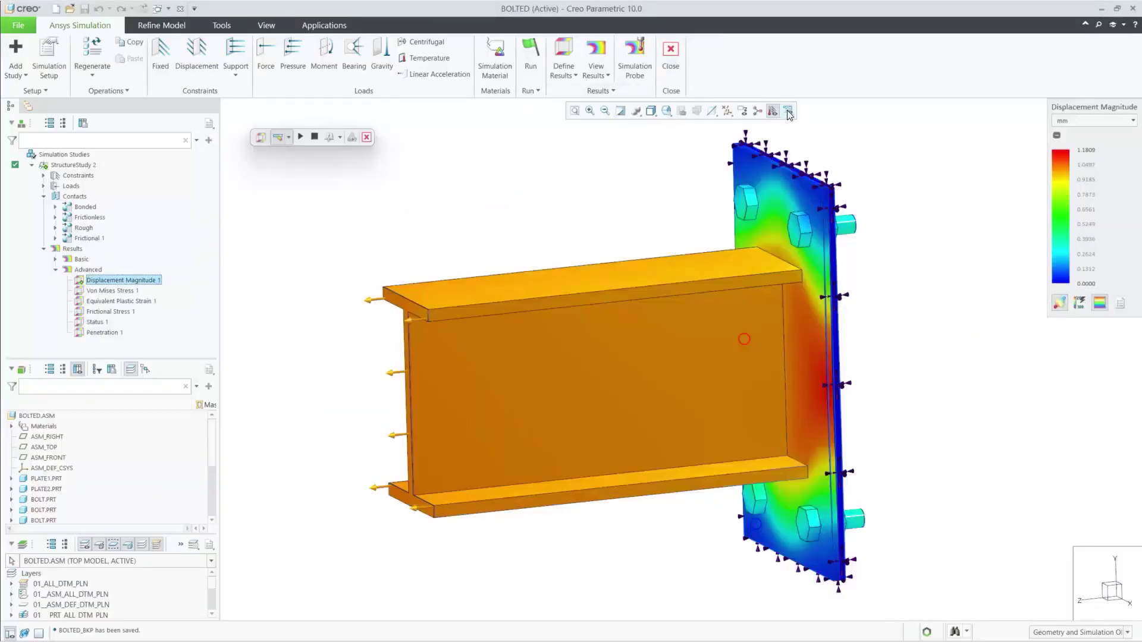
Display the suspension's Von Mises Stress 1 results and play the deformation animation
left_click(125, 290)
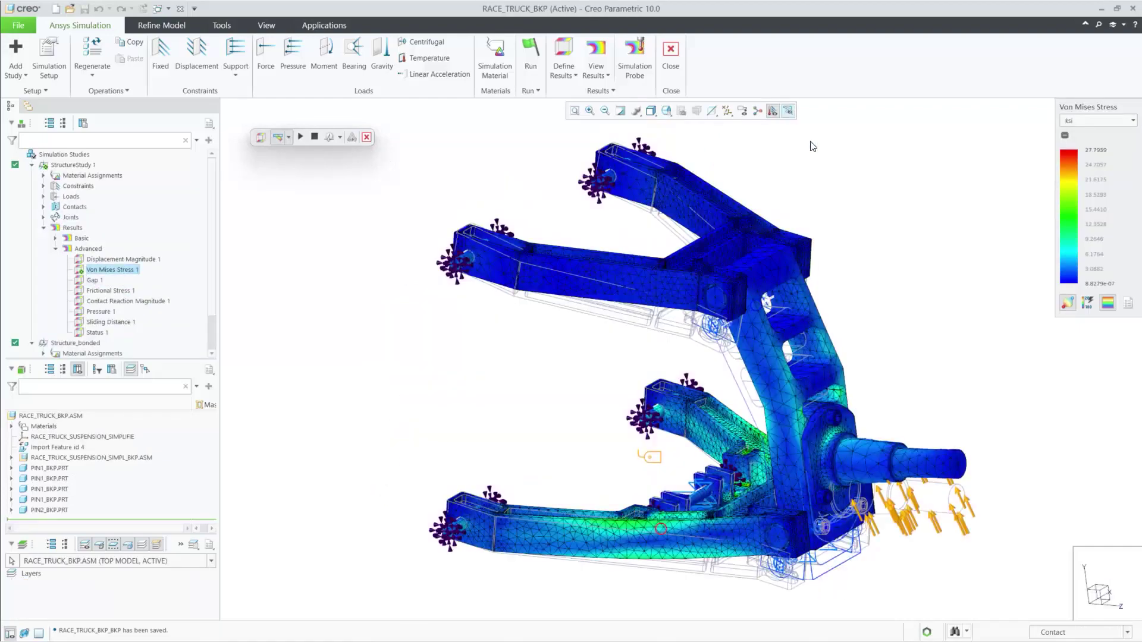
middle_click_drag(819, 388, 889, 374)
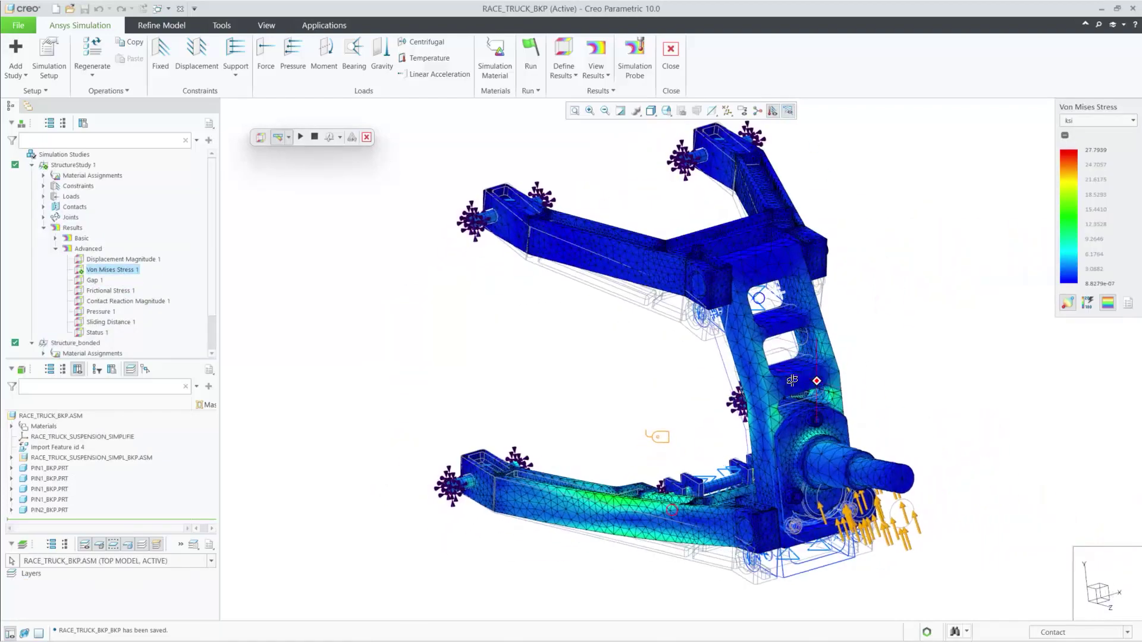
left_click(301, 138)
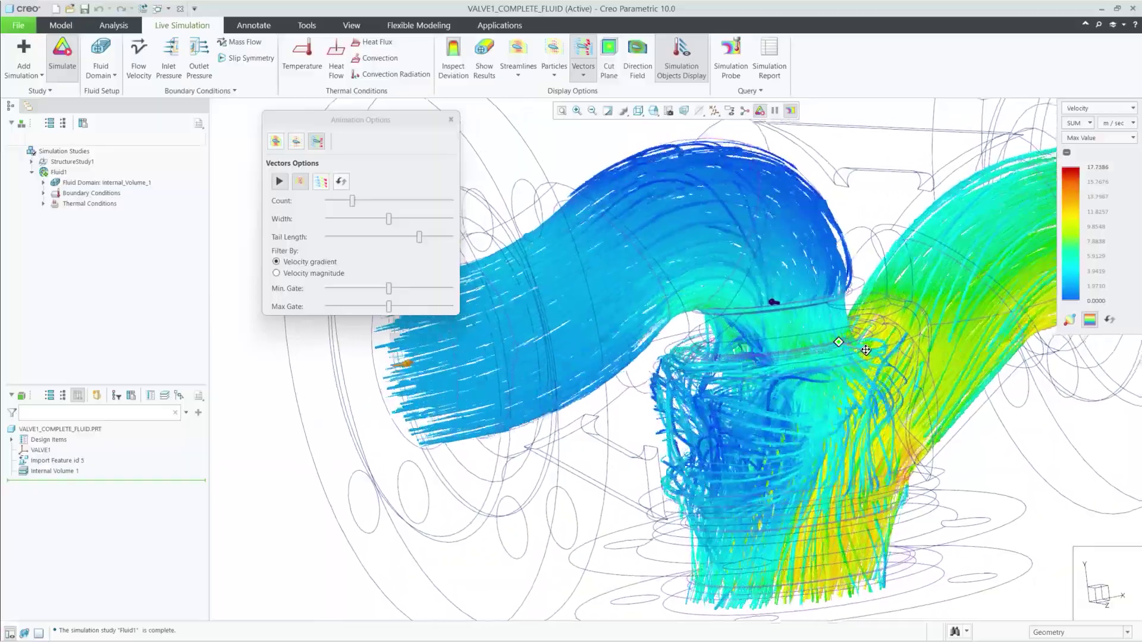
Orbit the valve flow model to a front view and refit its streamlines with Ctrl+D
mouse_move(842, 353)
middle_mouse_down()
mouse_move(919, 335)
mouse_move(867, 325)
middle_mouse_up()
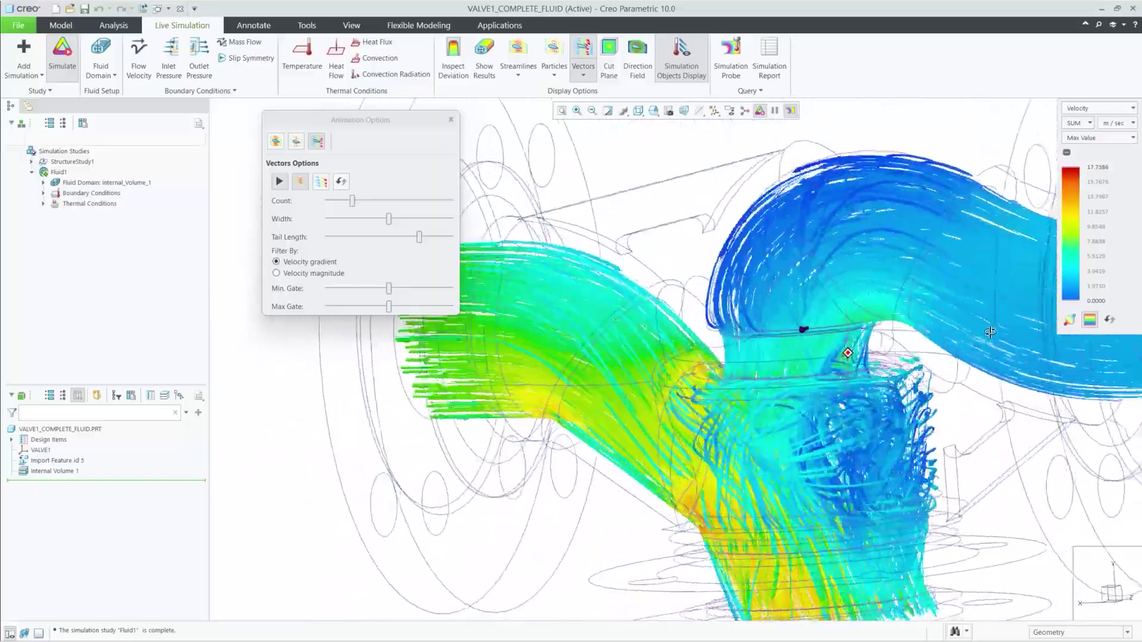
key("ctrl+d")
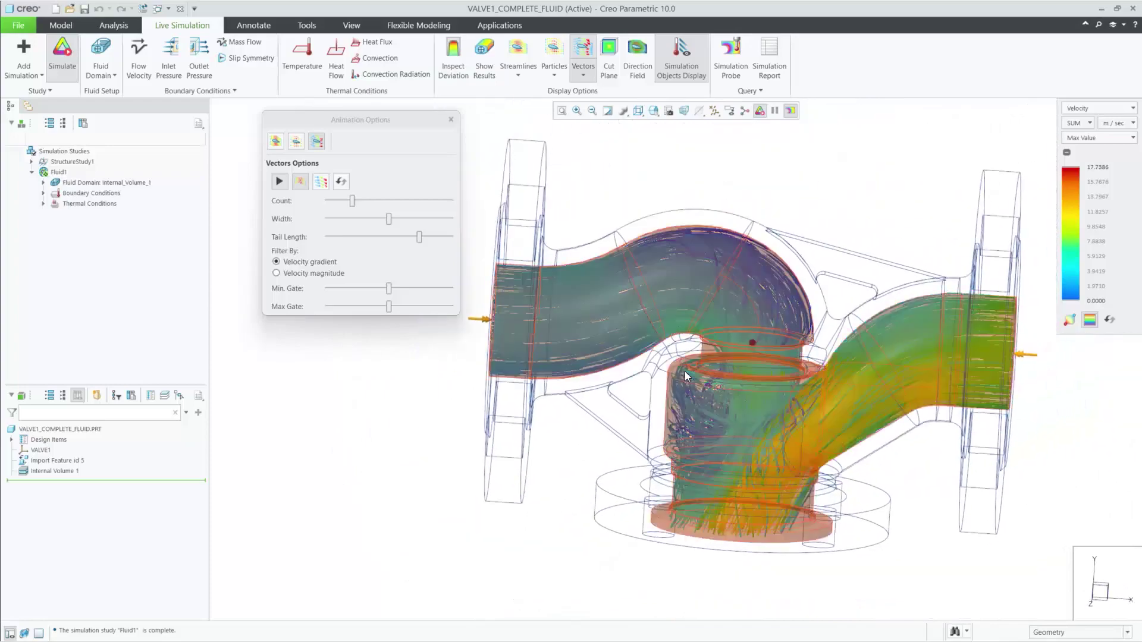
left_click(279, 181)
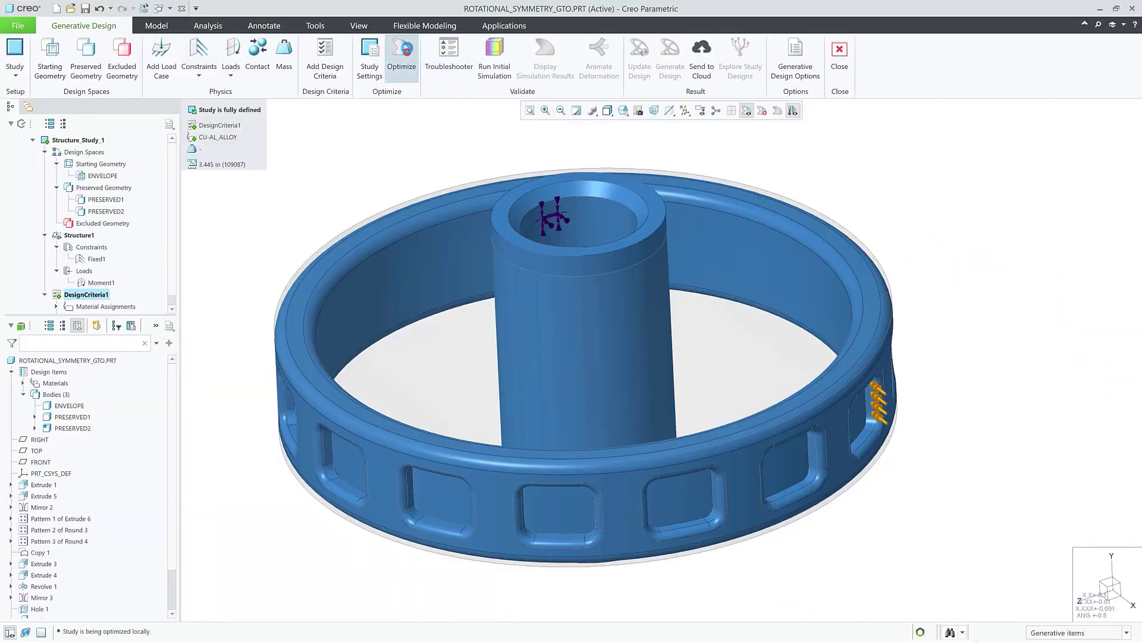
Run Optimize on the wheel study to grow organic spokes, then view the lattice block from the front
left_click(401, 59)
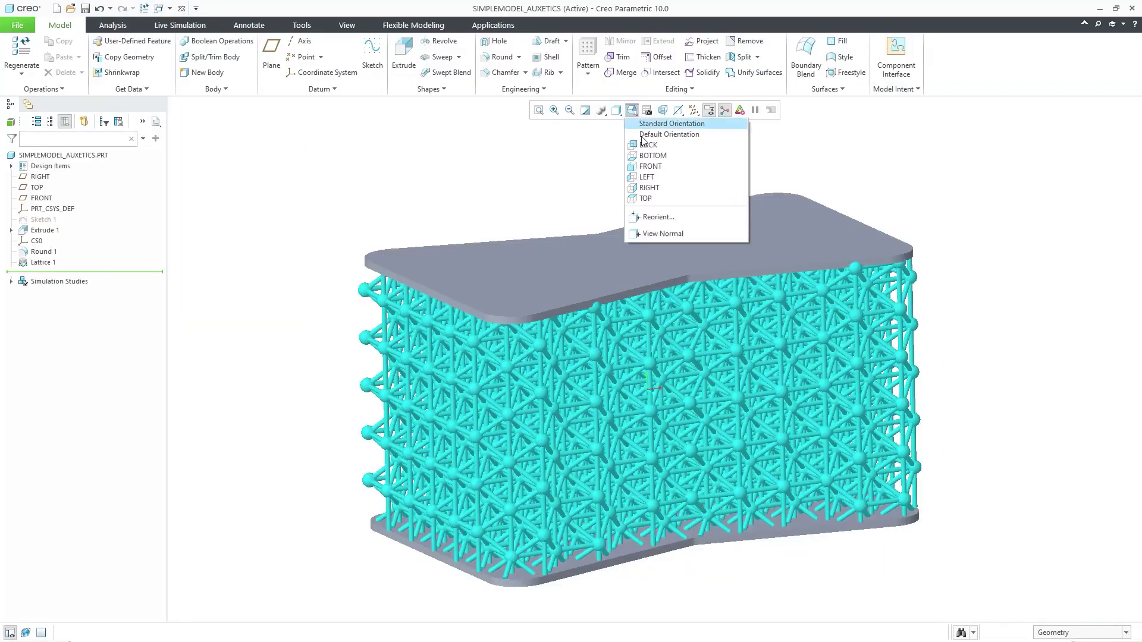
left_click(650, 166)
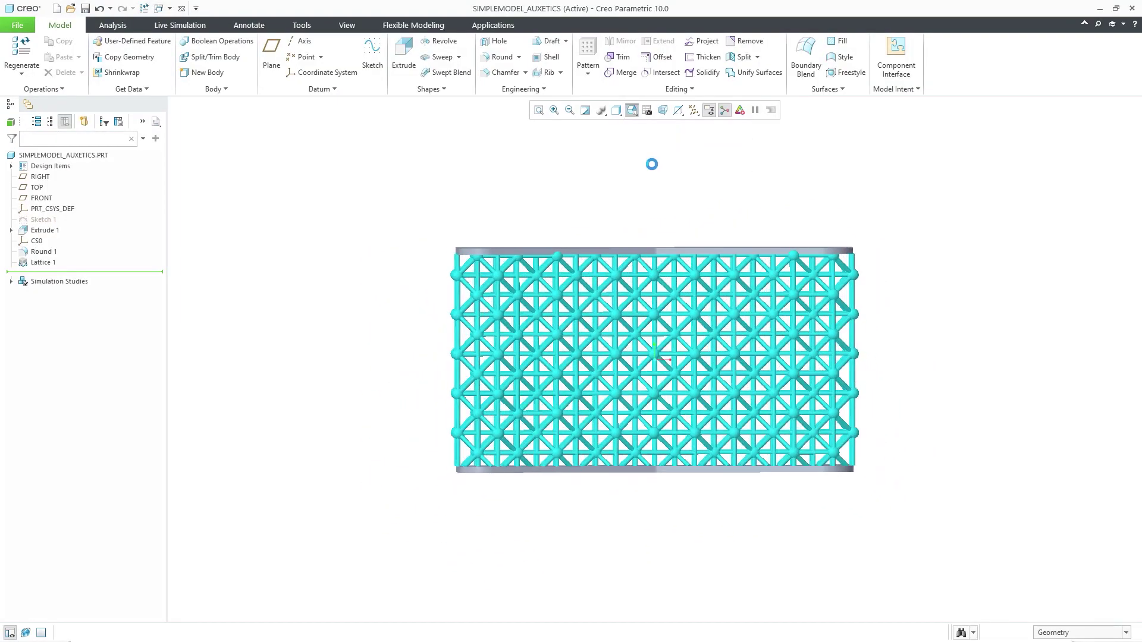
Run Live Simulation on the lattice block showing stress results with animated deformation
left_click(180, 25)
left_click(61, 56)
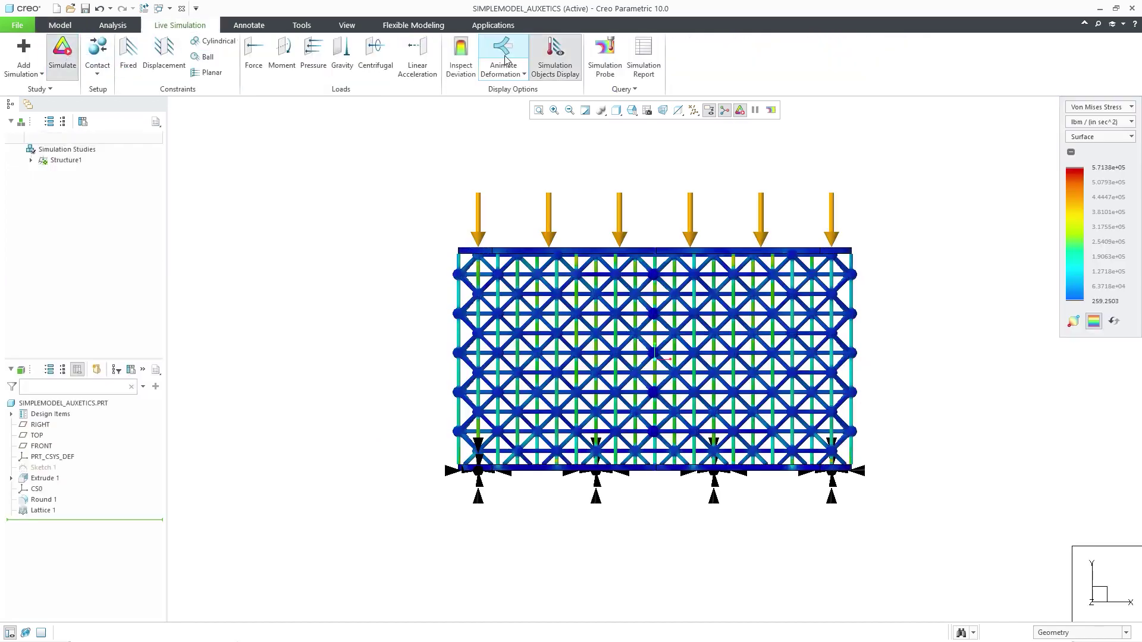
left_click(505, 60)
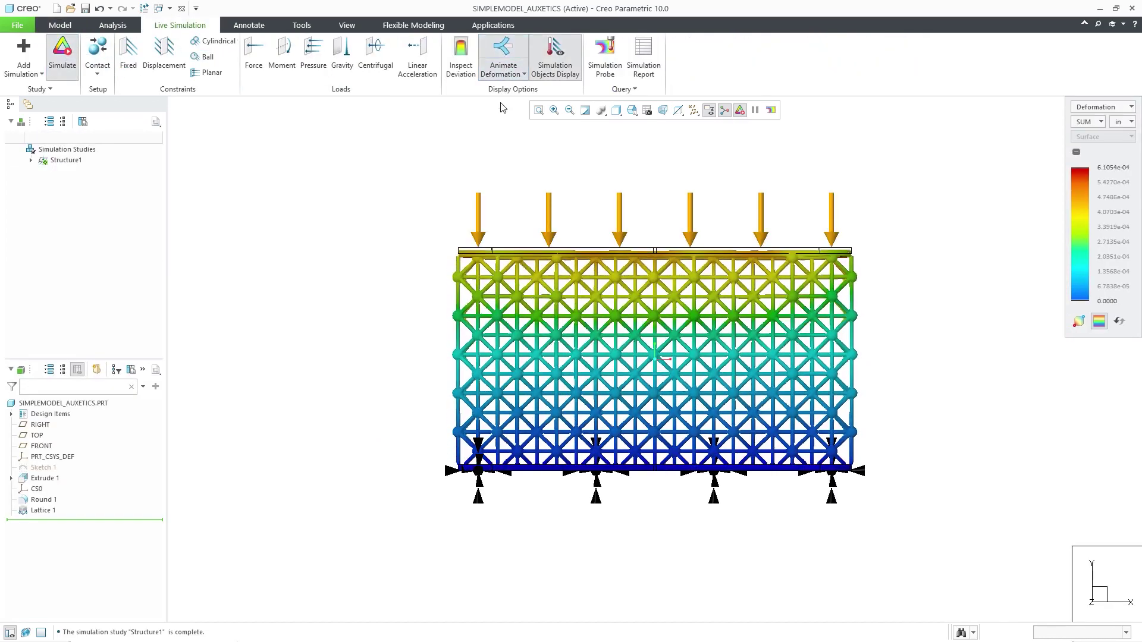
Edit the Lattice 1 feature from the Model tree and show its cell type options
left_click(60, 26)
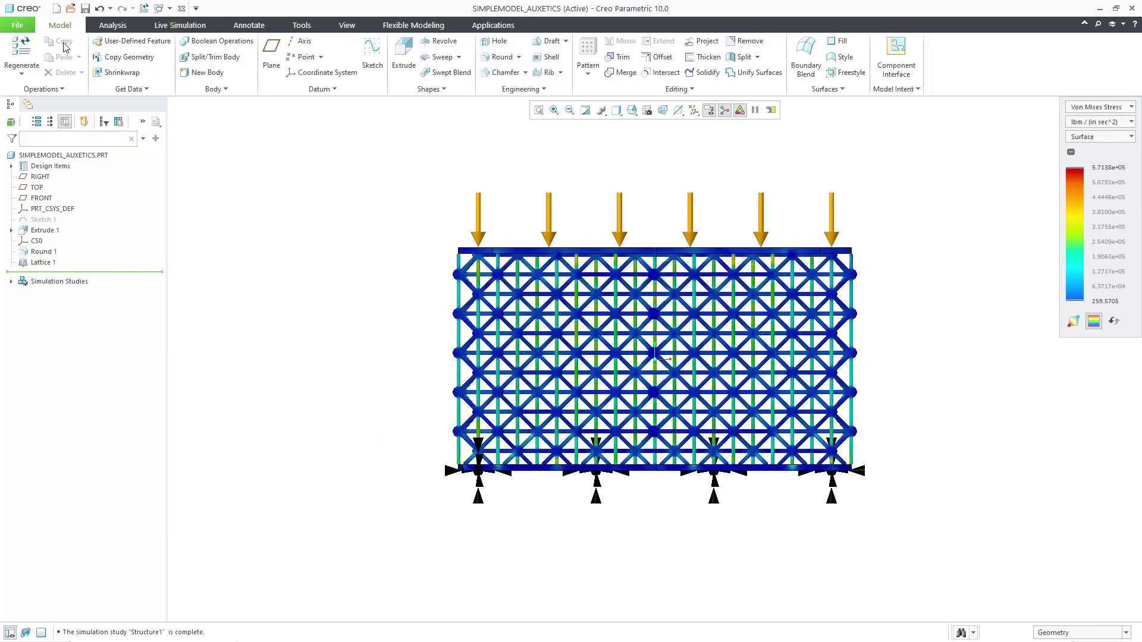
left_click(52, 265)
left_click(71, 190)
left_click(268, 89)
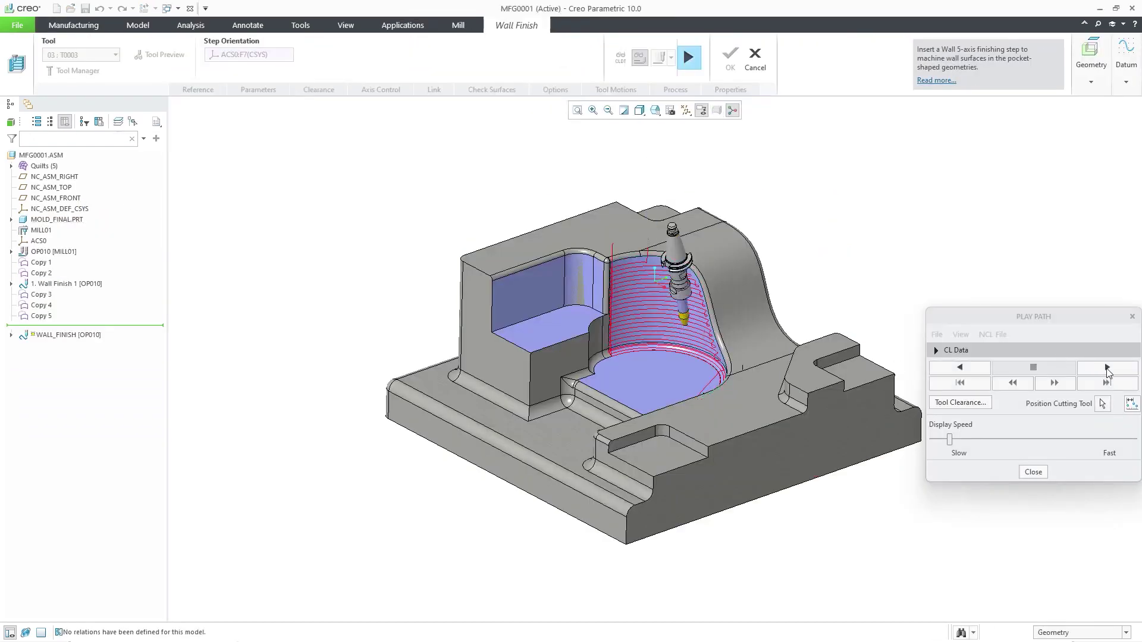
Complete the Wall Finish, create the Floor Finish with axis control, and play its spiral toolpath with the cutting tool positioned
left_click(1034, 473)
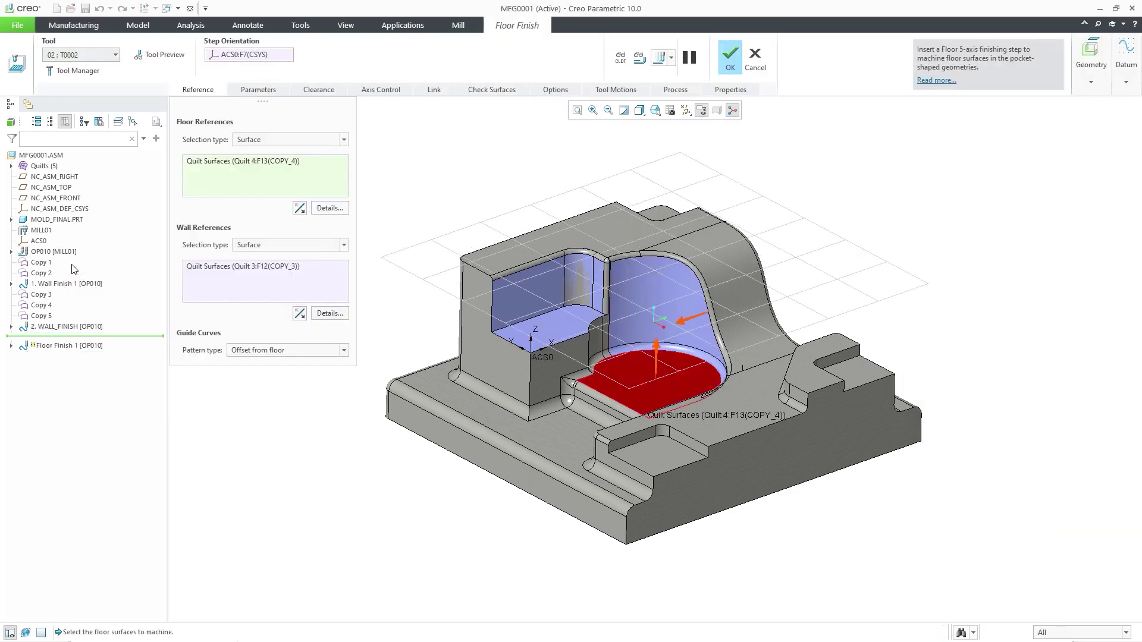
left_click(376, 90)
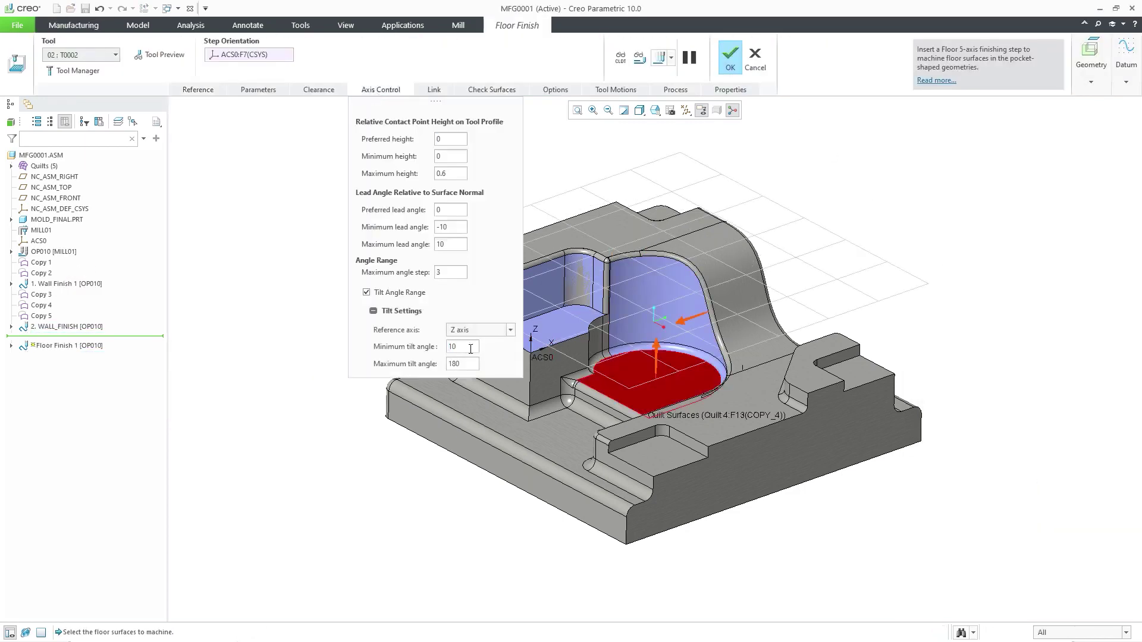
left_click(376, 89)
left_click(660, 57)
left_click(1102, 403)
scroll(656, 374, "down", 3)
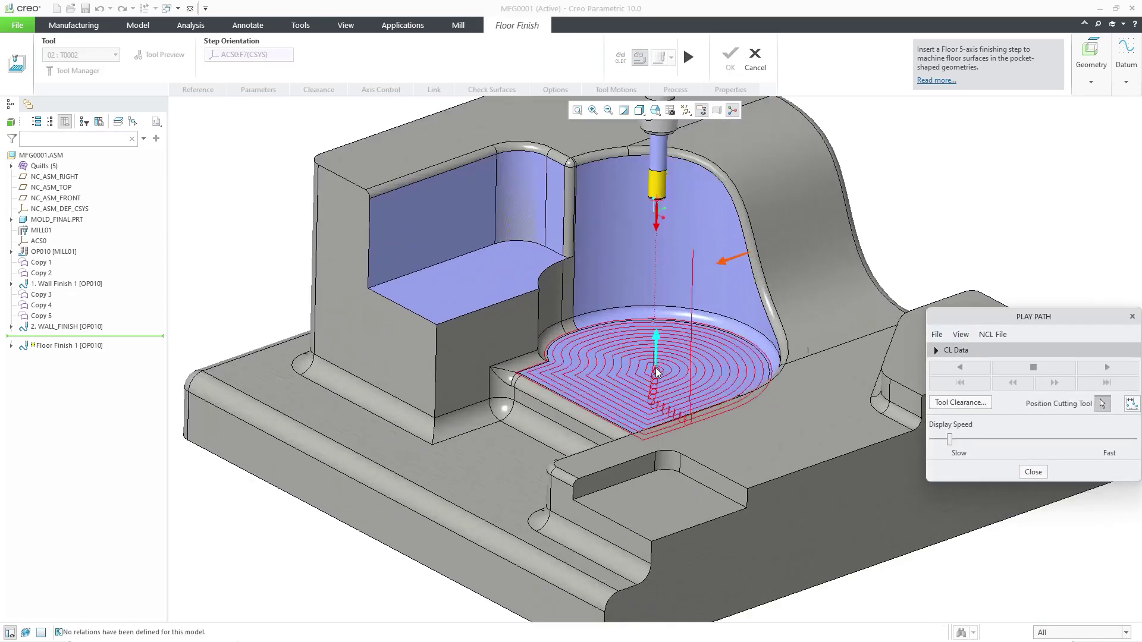
scroll(655, 372, "down", 3)
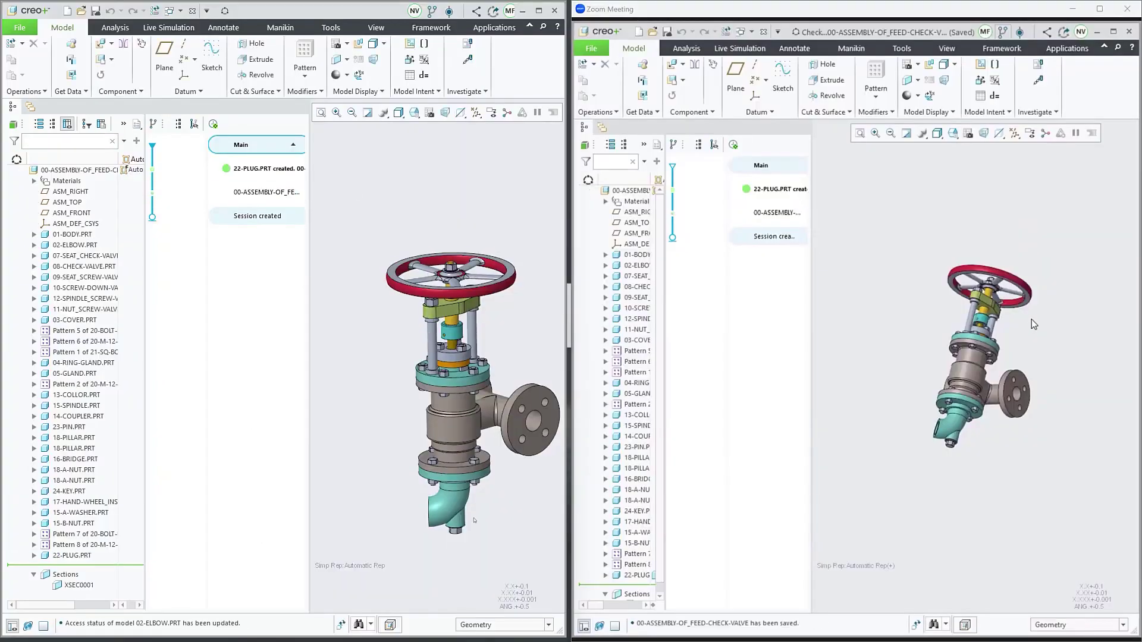
scroll(1031, 319, "up", 3)
Activate 02-ELBOW.PRT and place the check_valve flange UDF referencing CS and the elbow body
middle_click_drag(1029, 326, 943, 380)
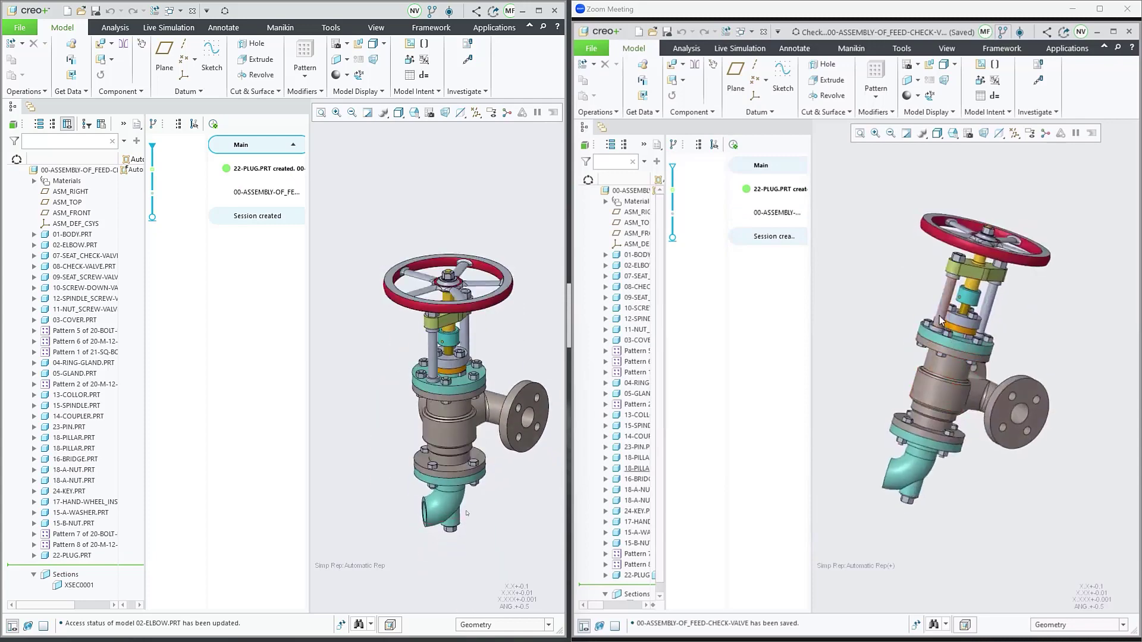
left_click(463, 436)
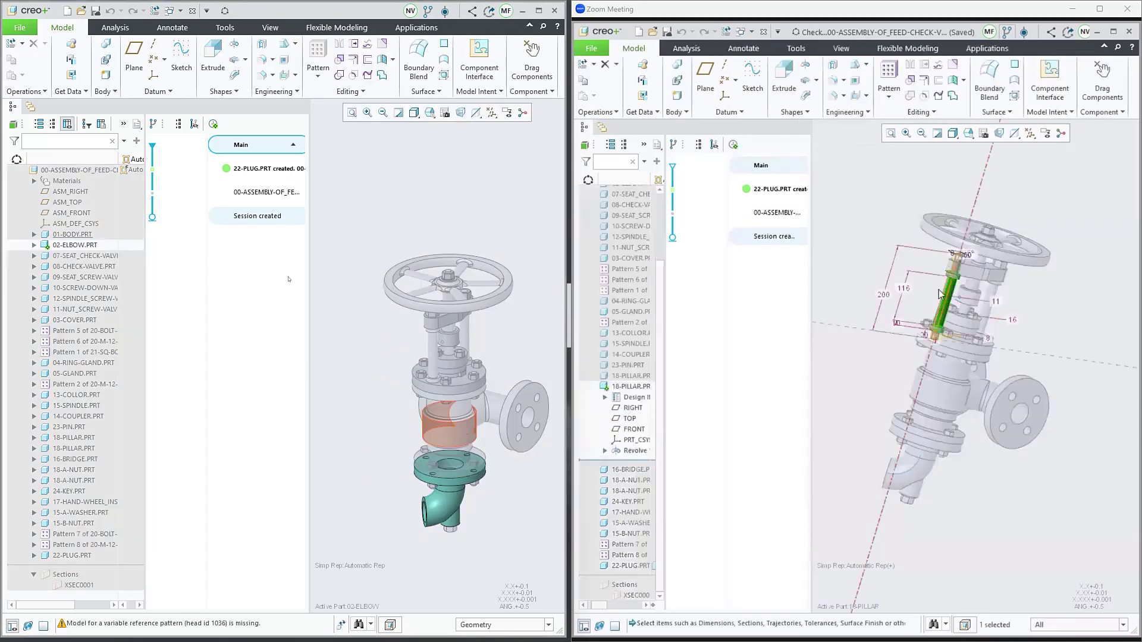
left_click(892, 298)
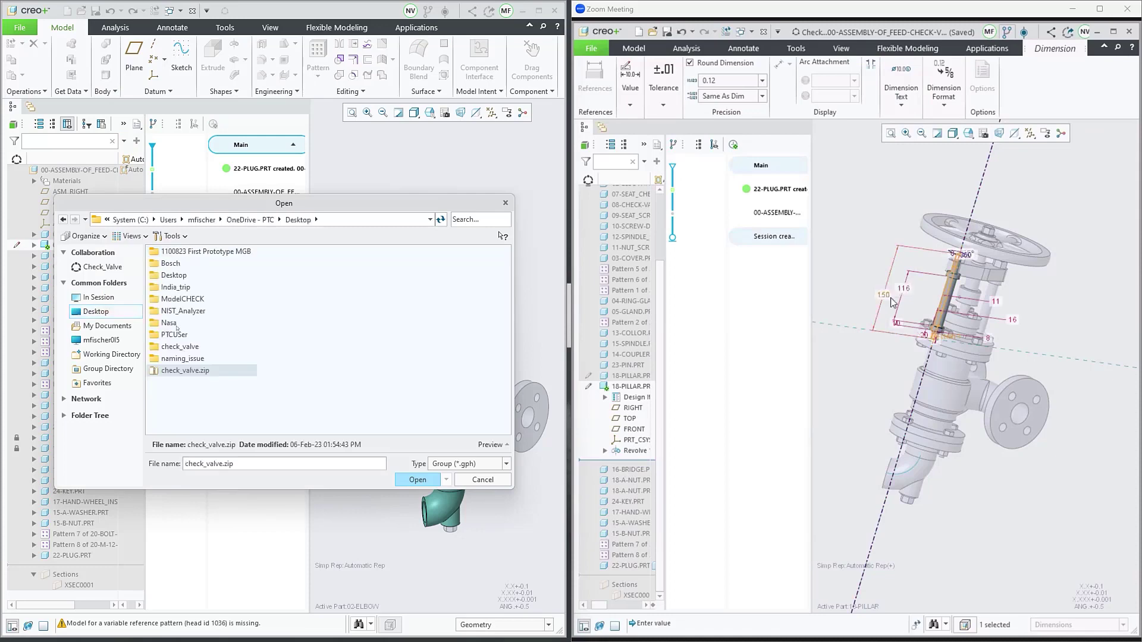
key("Return")
key("Return")
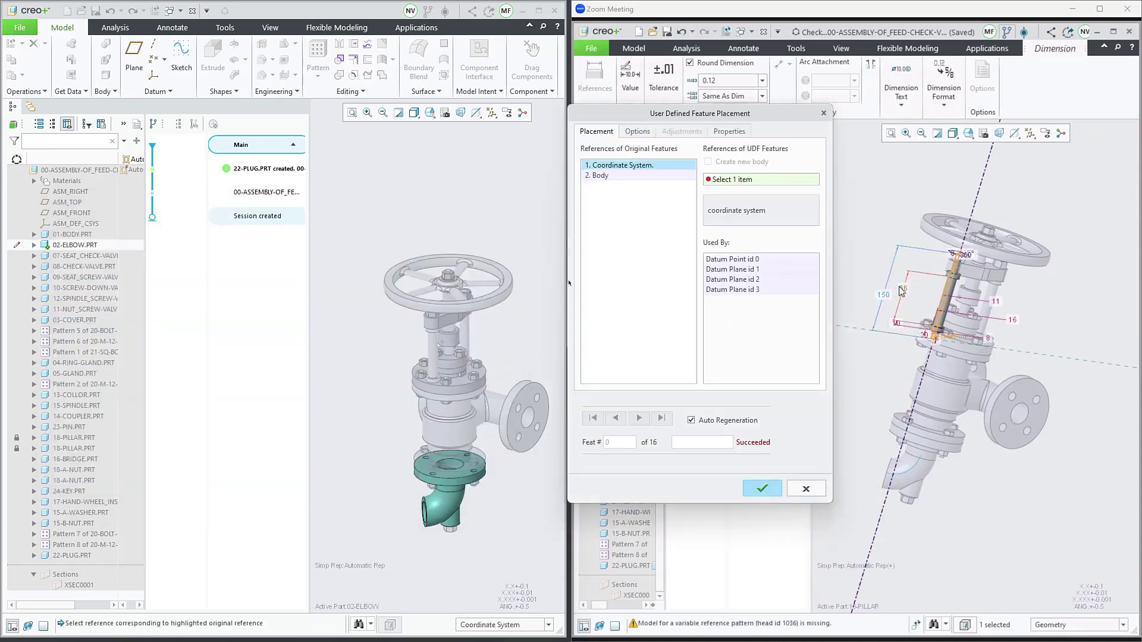
left_click(70, 416)
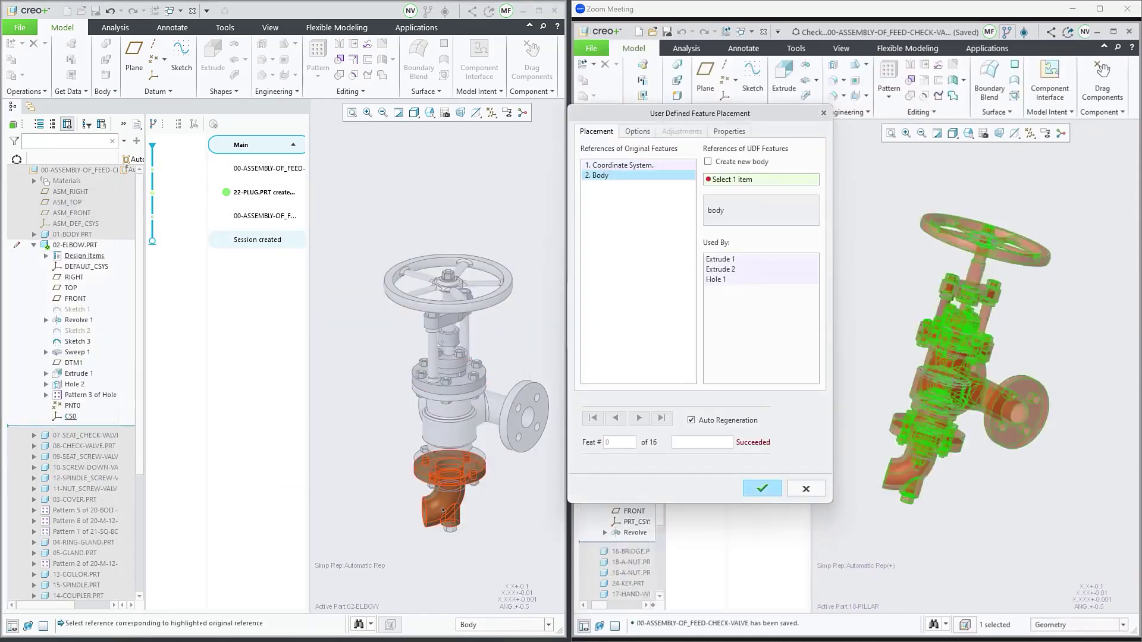
key("Return")
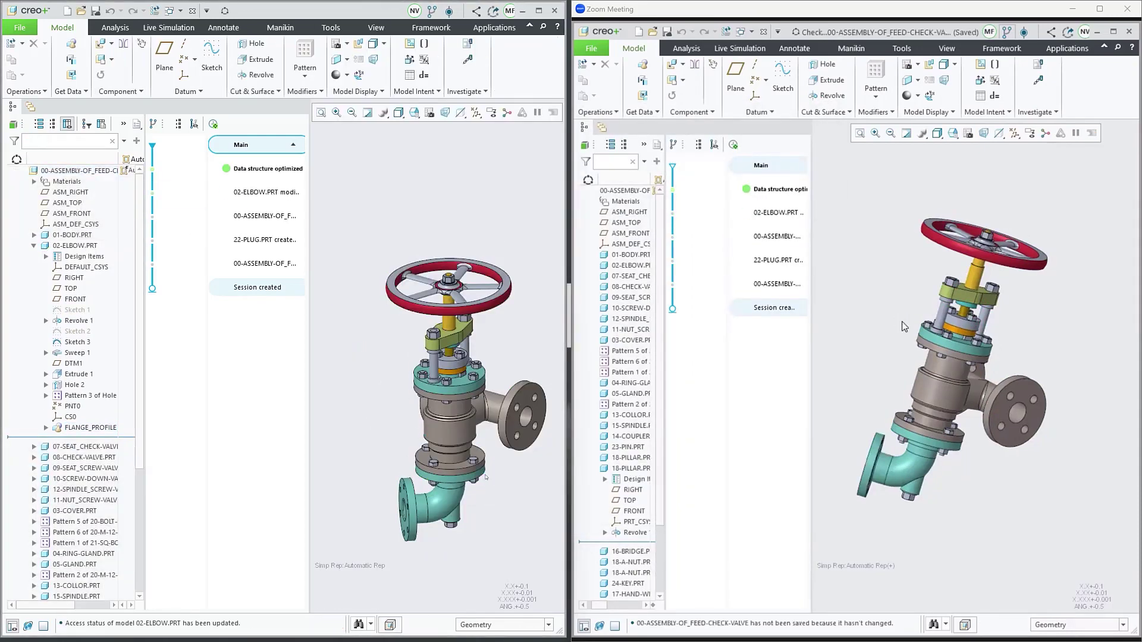
middle_click_drag(485, 476, 370, 353)
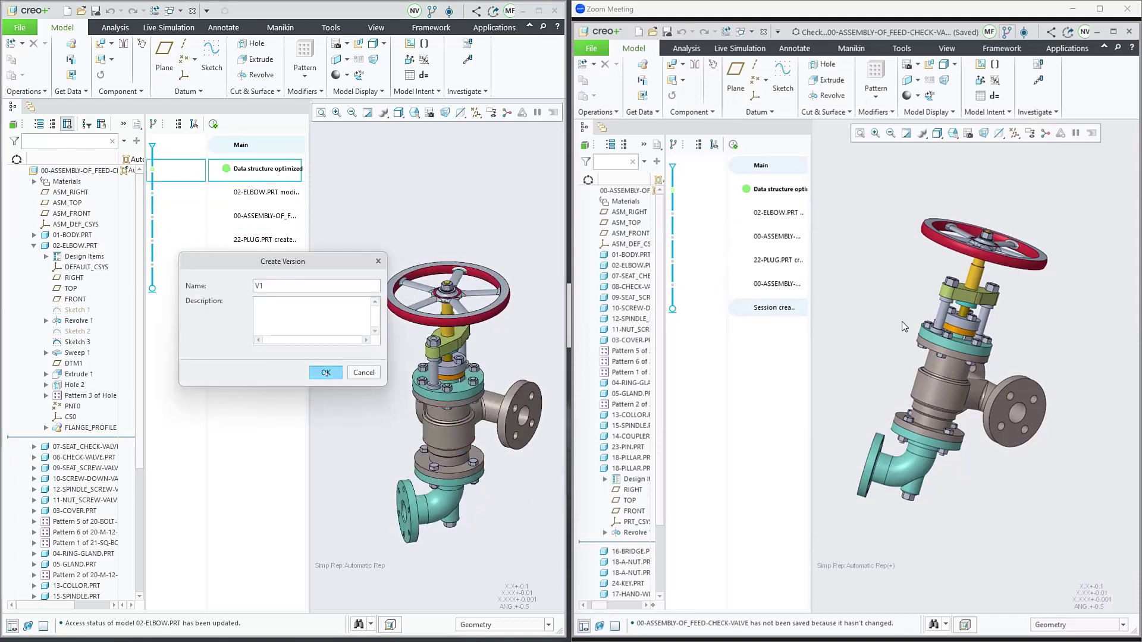
Save the session as version V1 and start a new branch named 'sim'
left_click(326, 373)
left_click(242, 183)
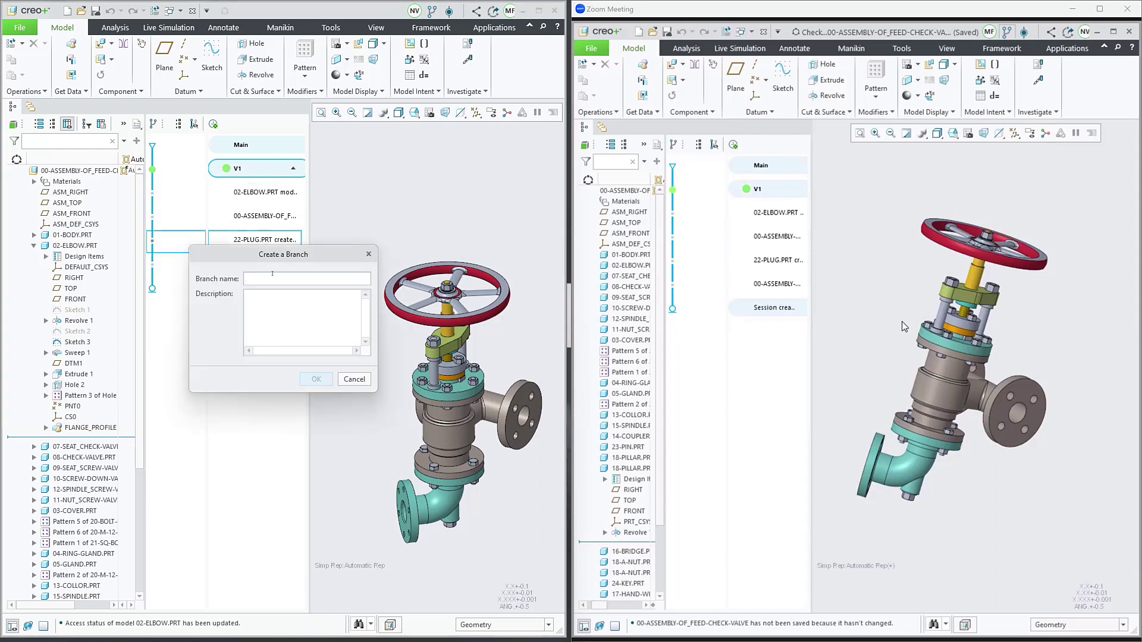